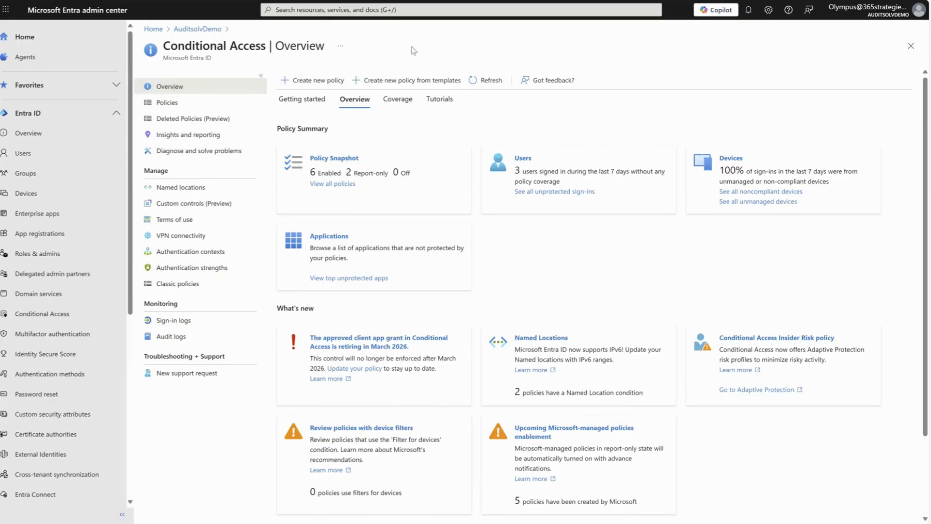
# Start a new Conditional Access policy and name it config
pyautogui.click(310, 82)
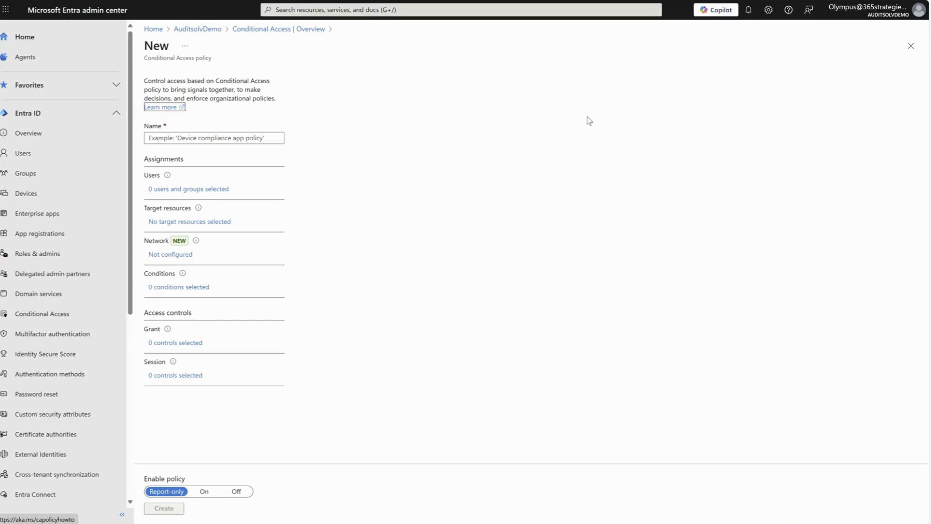
pyautogui.click(234, 141)
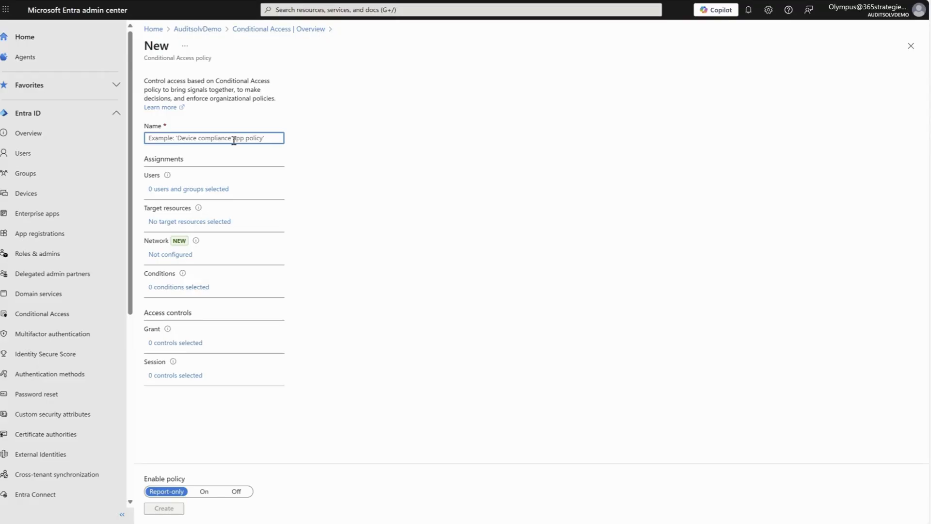
pyautogui.write('config')
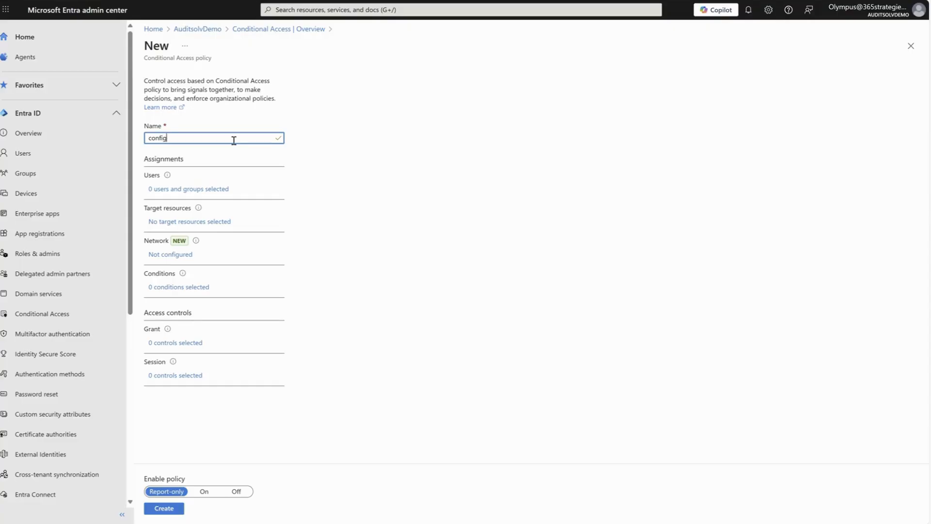
# Apply the policy's Users assignment to users and groups, try the specific-users inclusion, and include All users
pyautogui.click(172, 190)
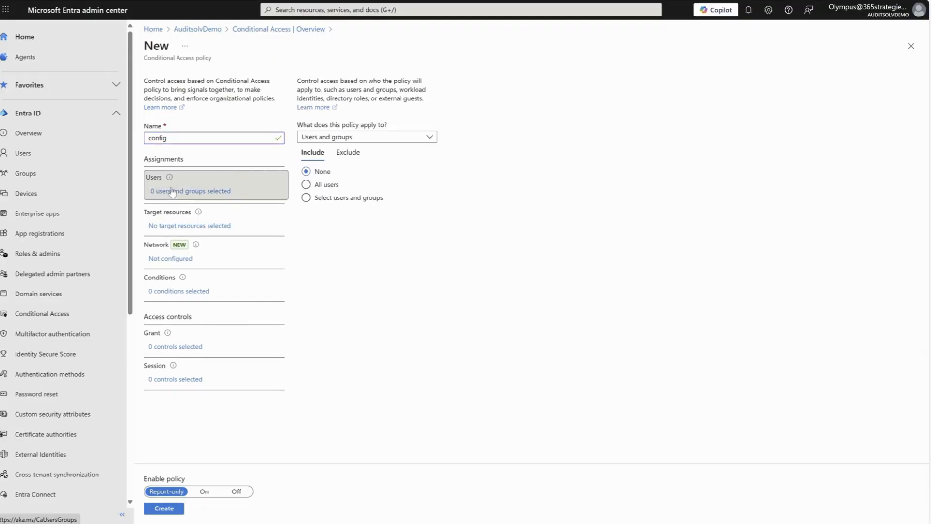
pyautogui.click(388, 140)
pyautogui.click(349, 149)
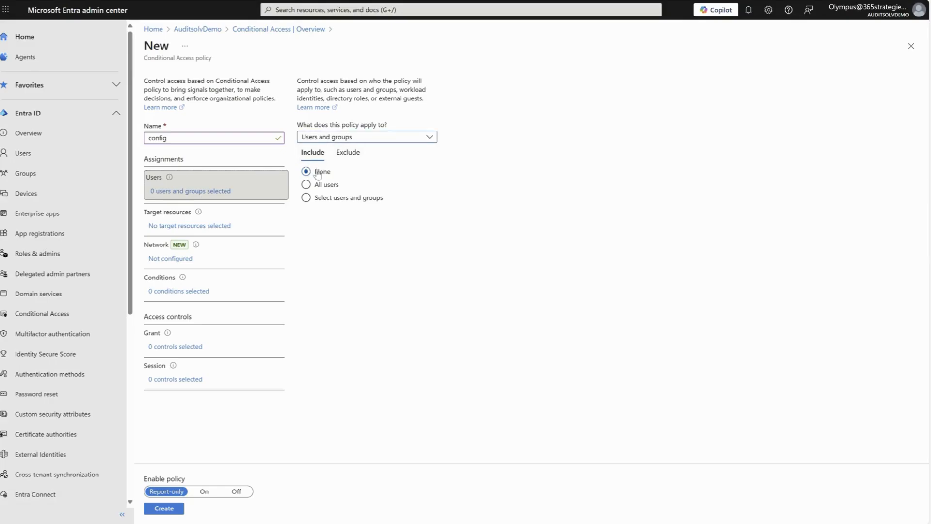
pyautogui.click(321, 186)
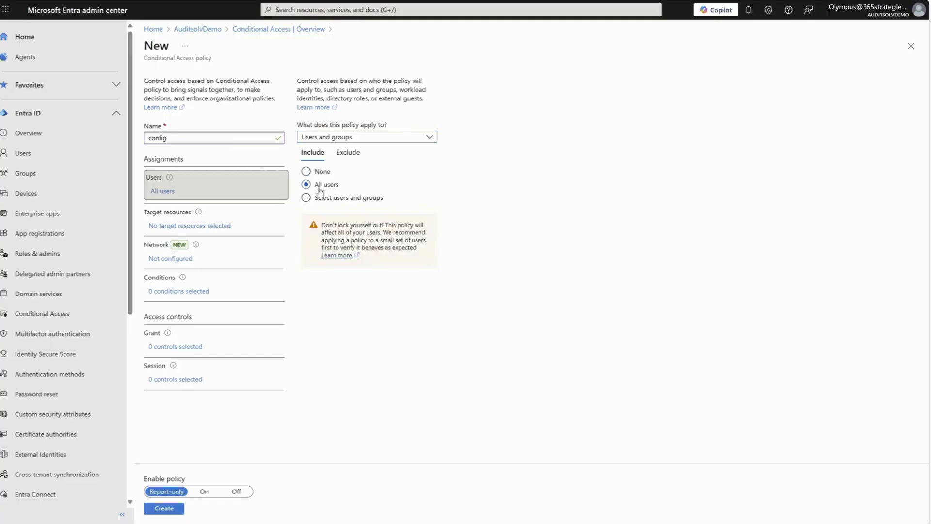
pyautogui.click(318, 200)
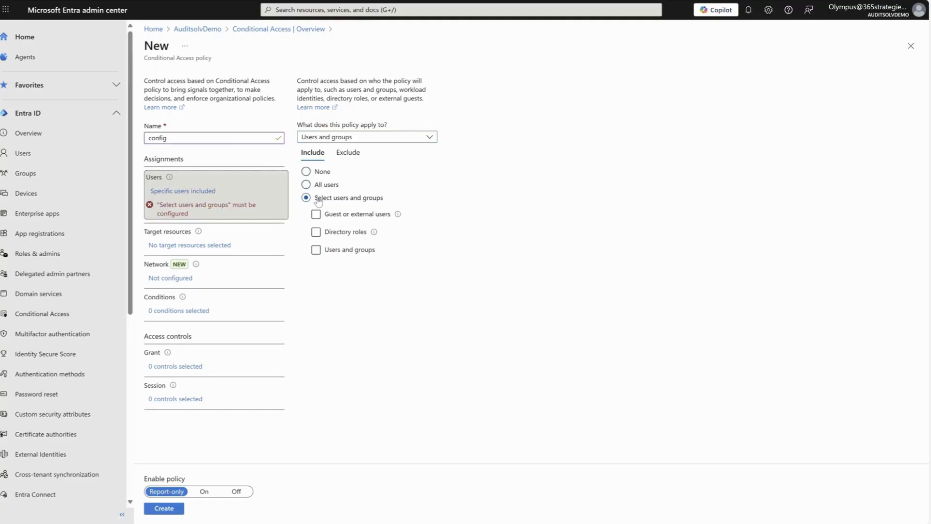
pyautogui.click(319, 186)
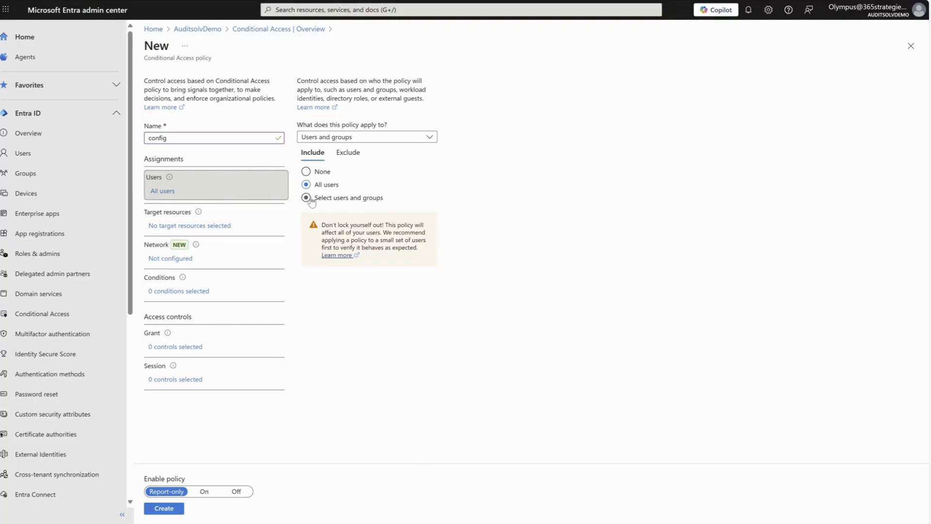
# Try excluding specific users and groups from the policy, dismiss the picker without choosing anyone, and clear the exclusion
pyautogui.doubleClick(348, 153)
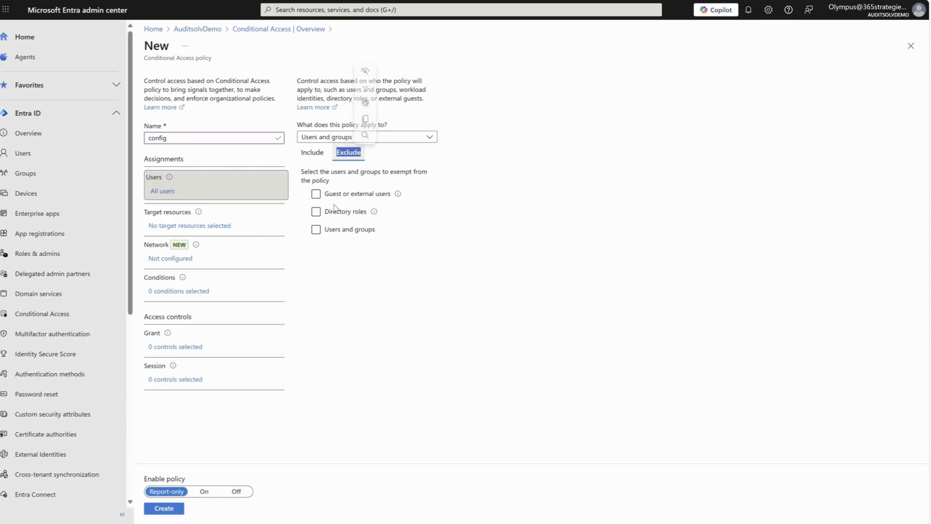
pyautogui.click(315, 230)
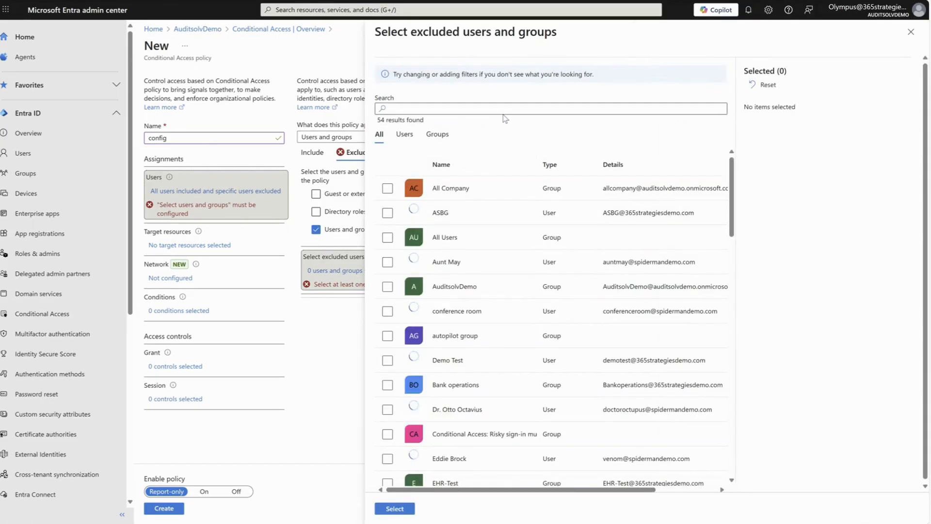
pyautogui.click(910, 34)
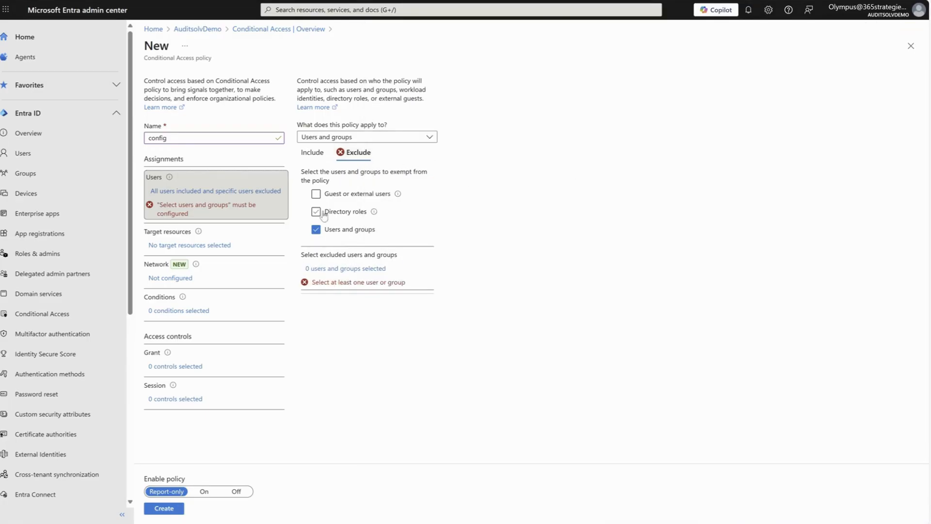
pyautogui.click(315, 229)
pyautogui.click(310, 155)
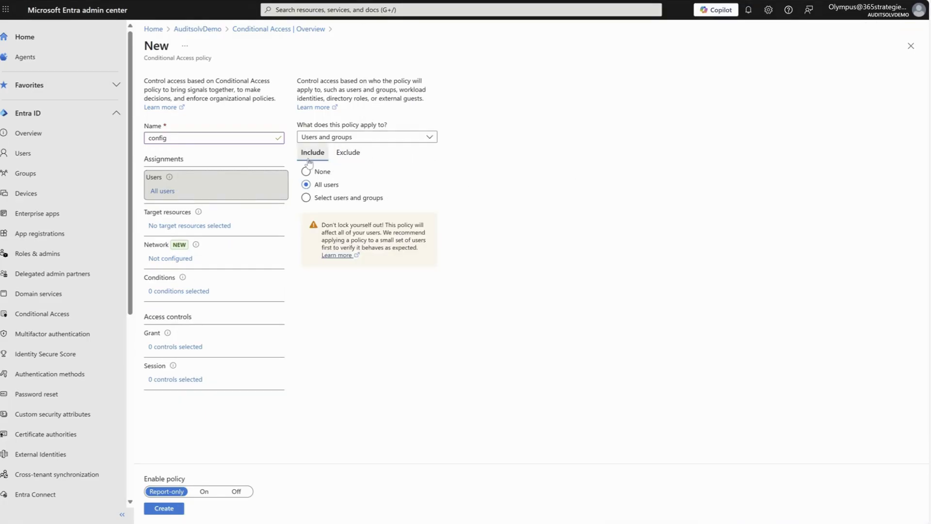
# Try including specific users and groups, dismiss the picker without choosing anyone, and reset the user inclusion to None
pyautogui.click(307, 172)
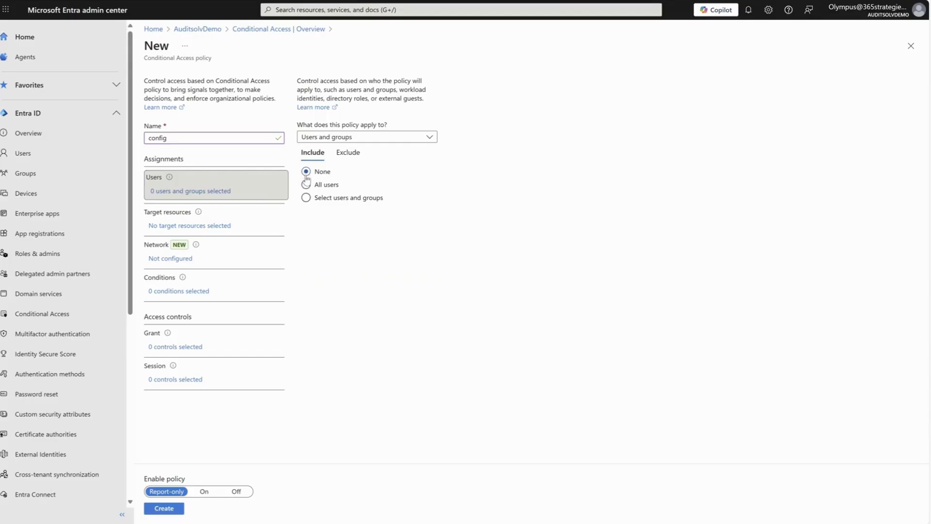
pyautogui.click(306, 198)
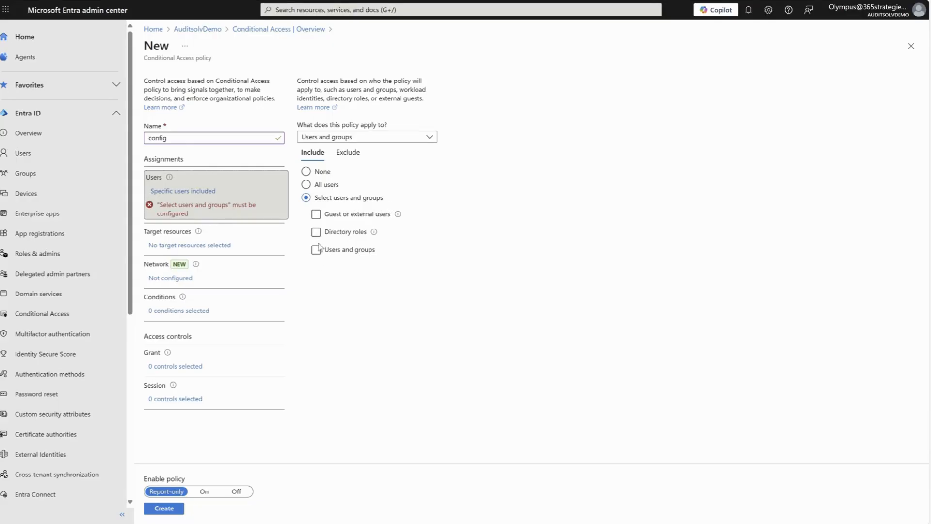
pyautogui.click(337, 235)
pyautogui.click(329, 252)
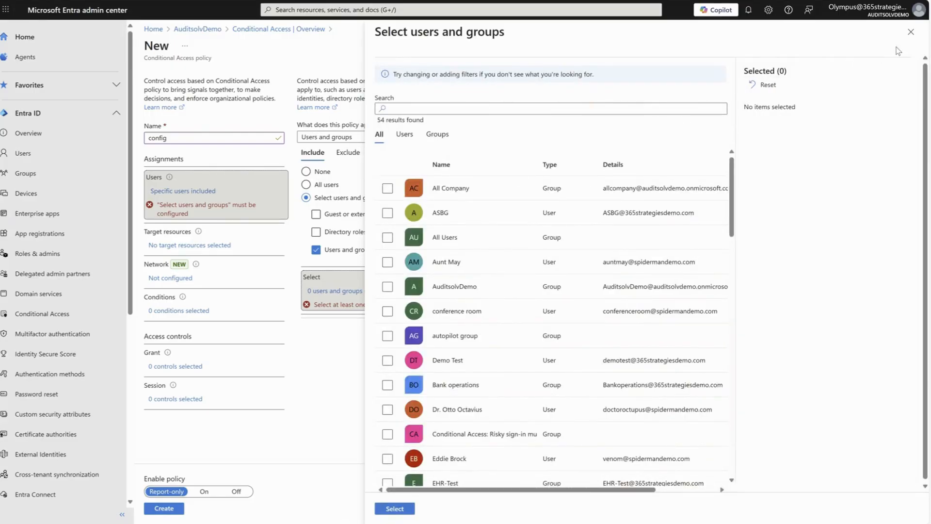
pyautogui.click(911, 32)
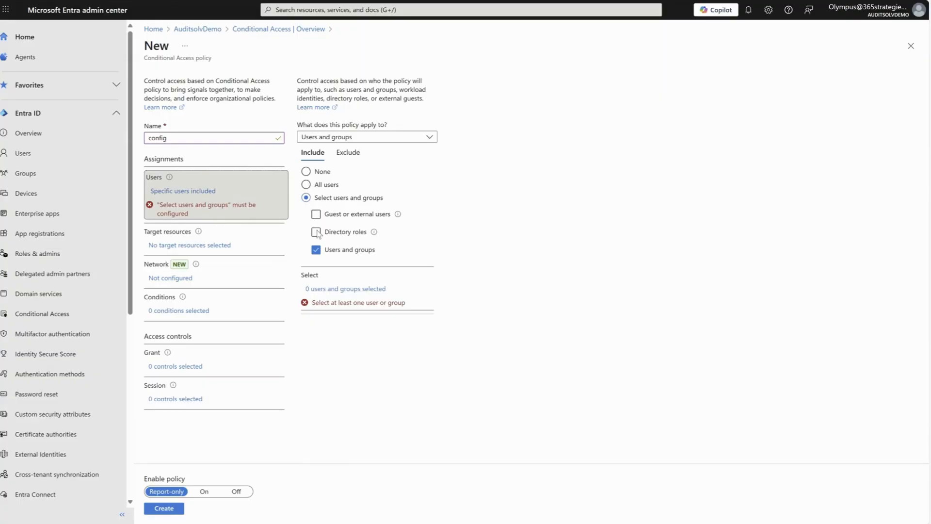
pyautogui.click(316, 250)
pyautogui.click(306, 174)
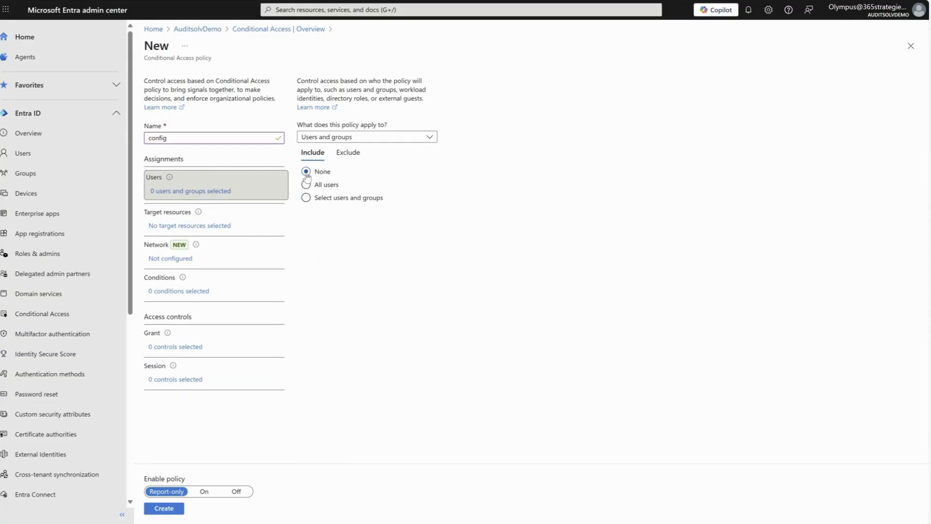
# Configure the policy's target resources to apply to Resources (formerly cloud apps) and include All resources
pyautogui.click(172, 226)
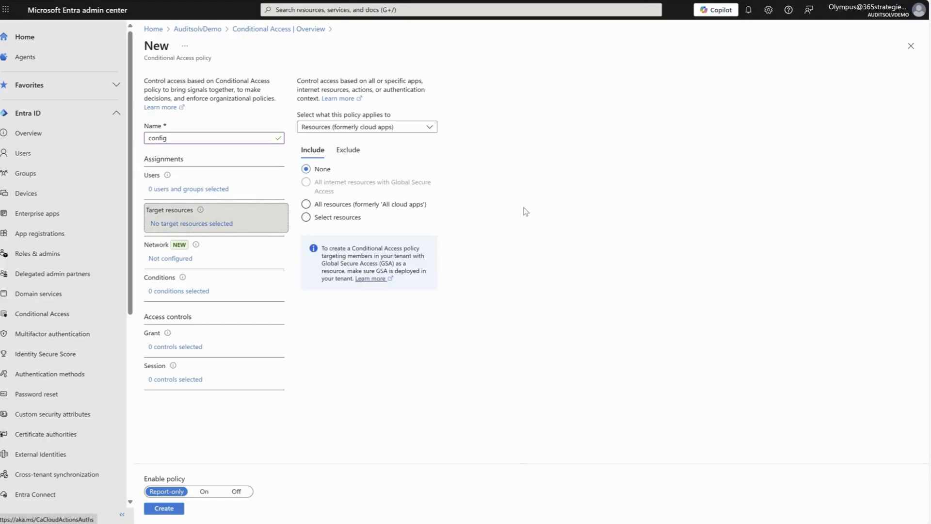
pyautogui.click(428, 128)
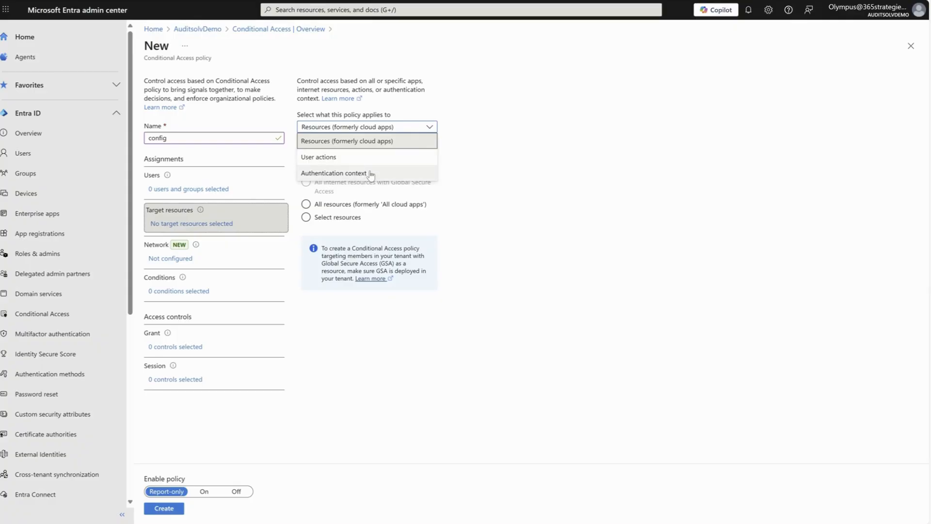
pyautogui.click(378, 142)
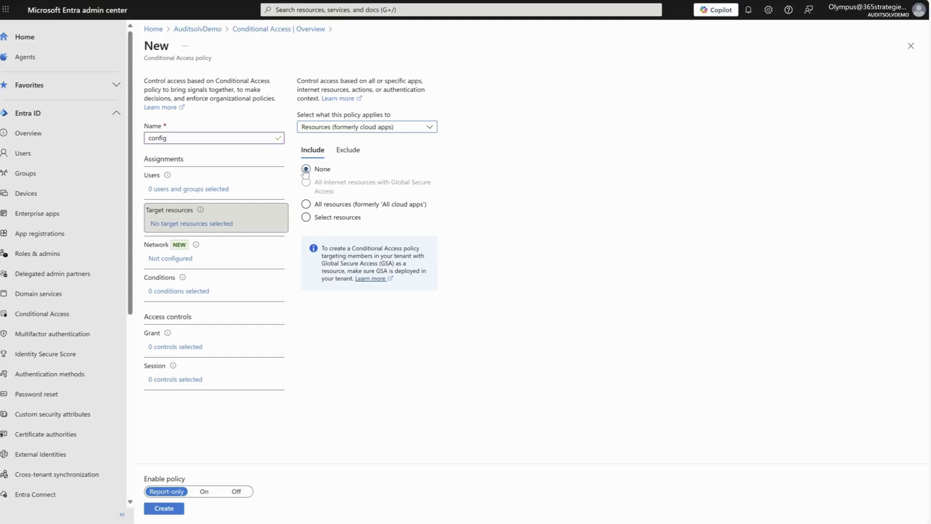
pyautogui.click(306, 204)
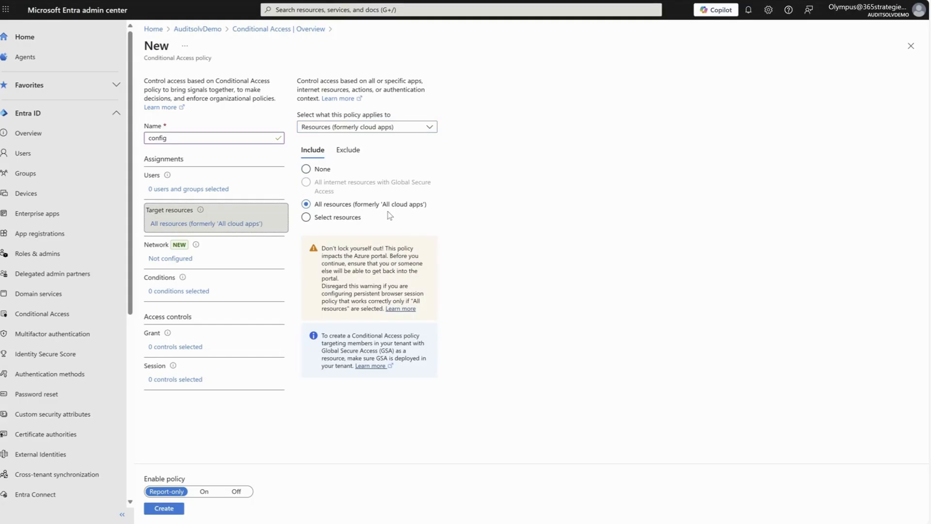
# Switch the included targets to Select resources and view the attribute filter editor without defining a rule
pyautogui.click(306, 217)
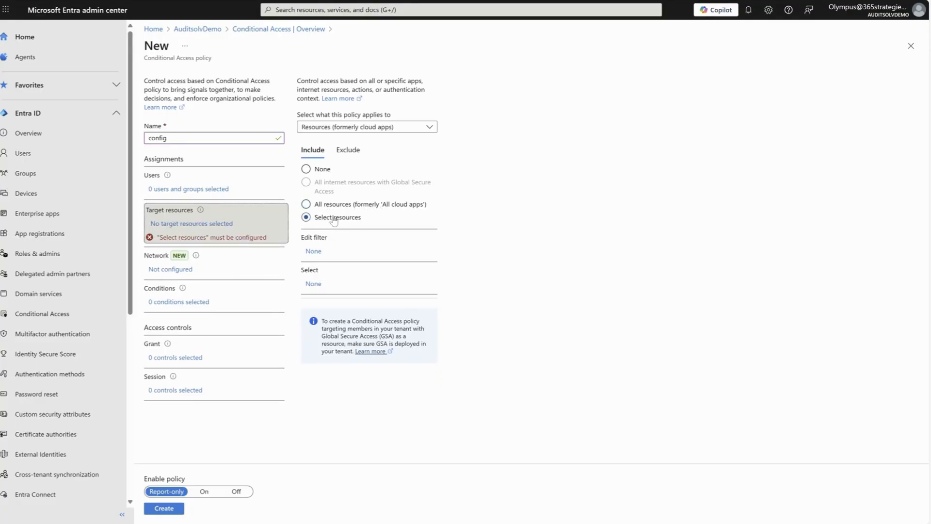
pyautogui.click(314, 252)
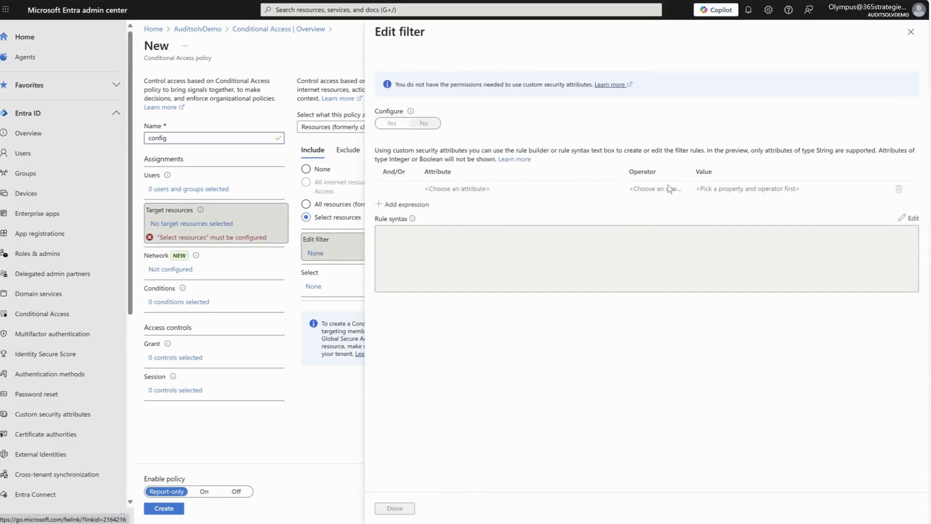
pyautogui.click(911, 32)
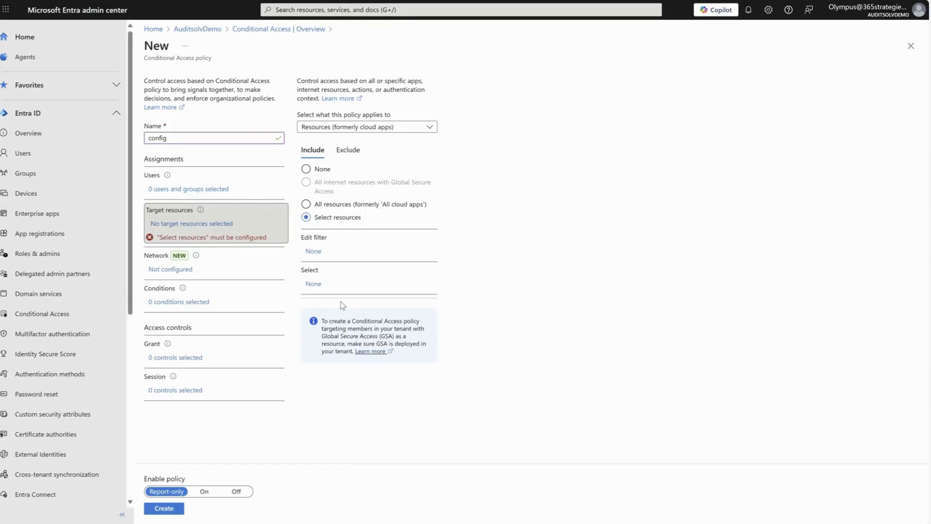
# Examine the list of individual resources the policy can include and close it without choosing any
pyautogui.click(313, 286)
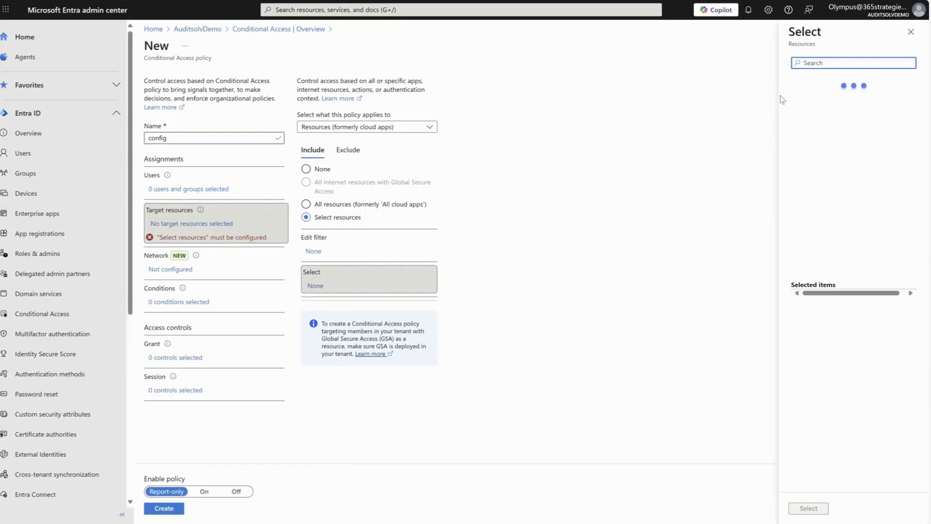
pyautogui.scroll(-10, 782, 163)
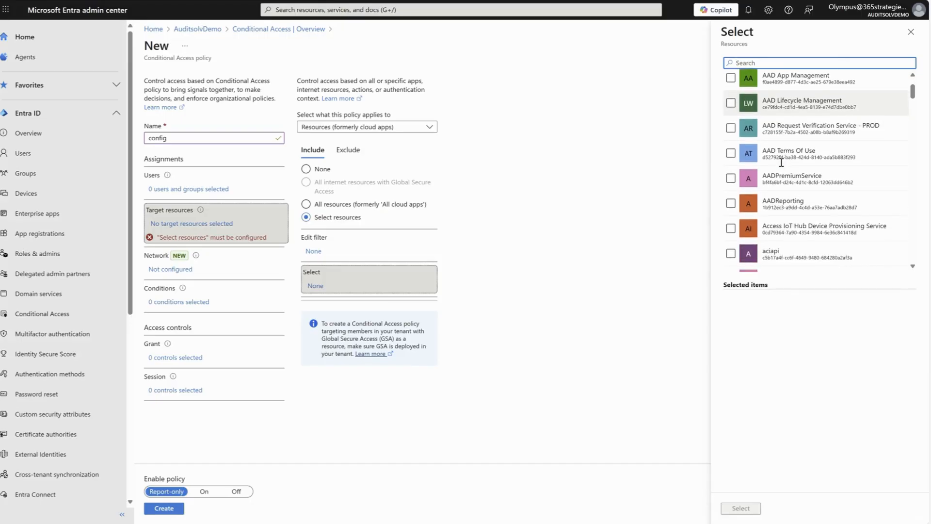
pyautogui.scroll(-8, 781, 163)
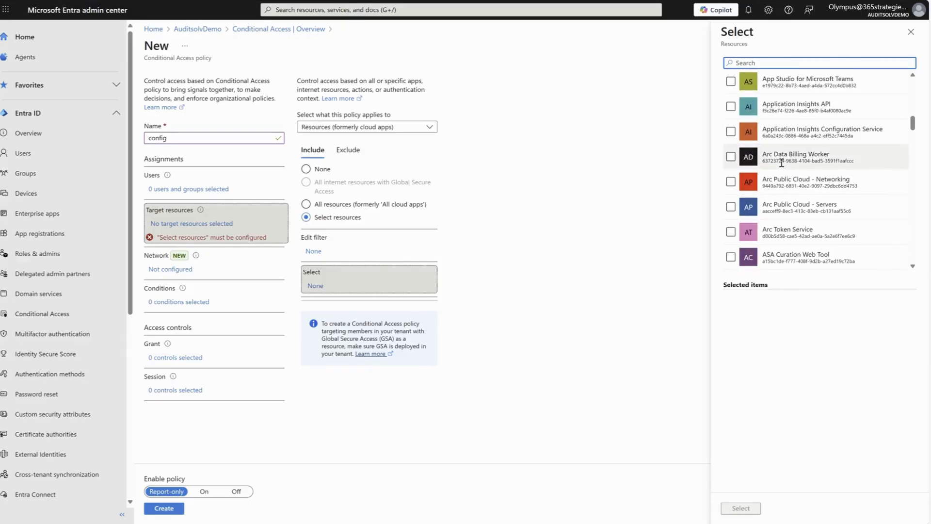
pyautogui.scroll(-3, 782, 163)
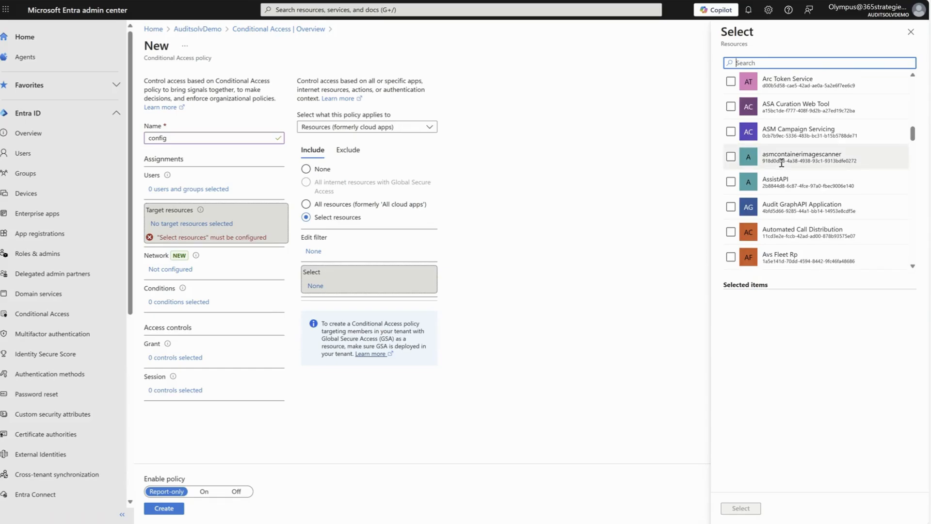
pyautogui.scroll(-8, 782, 163)
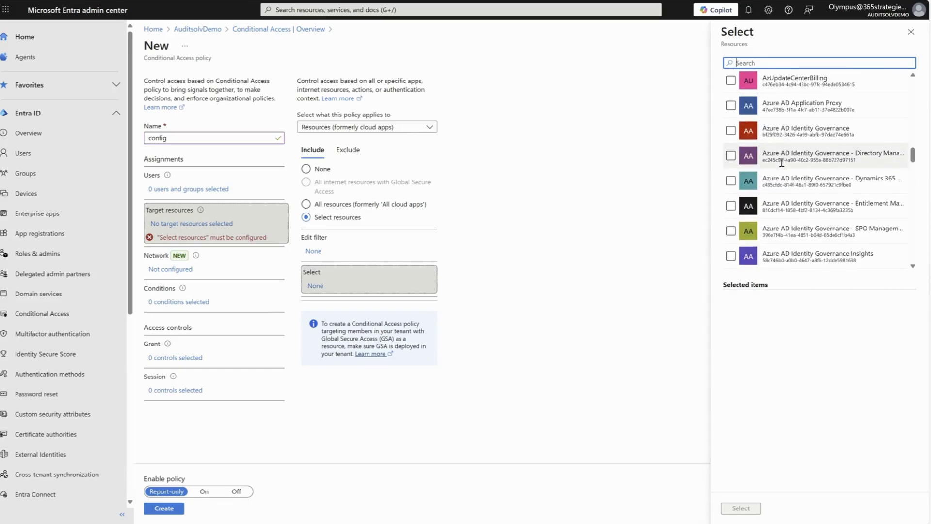
pyautogui.scroll(-8, 781, 162)
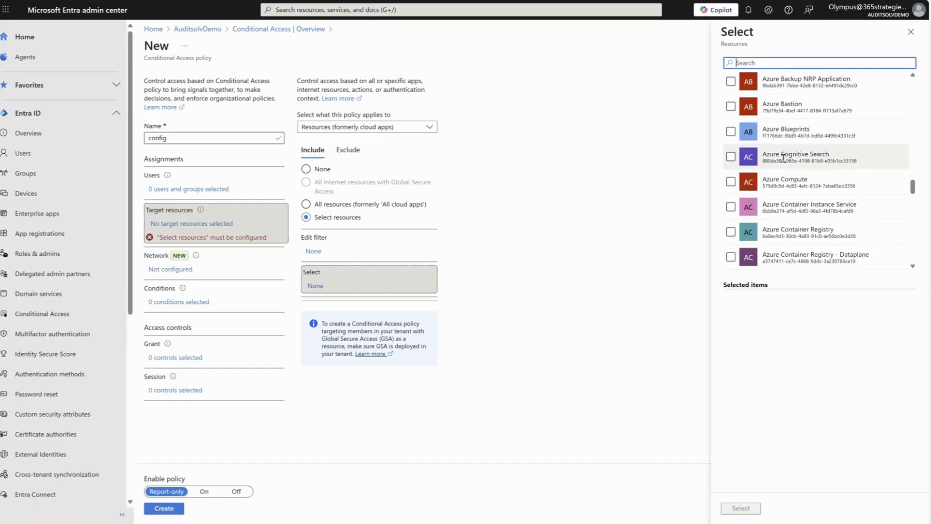
pyautogui.click(911, 32)
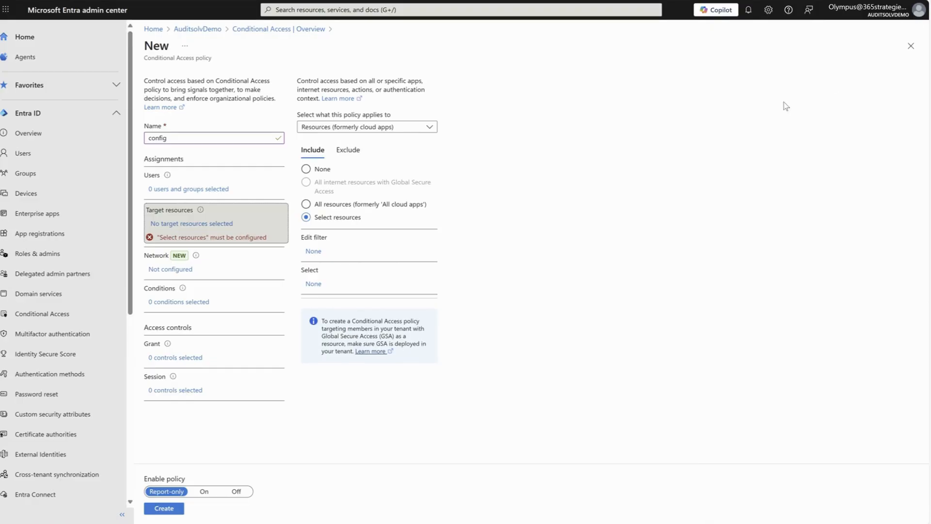
# Include All resources as the policy's targets and set the resource exclusion option to Select resources
pyautogui.click(306, 204)
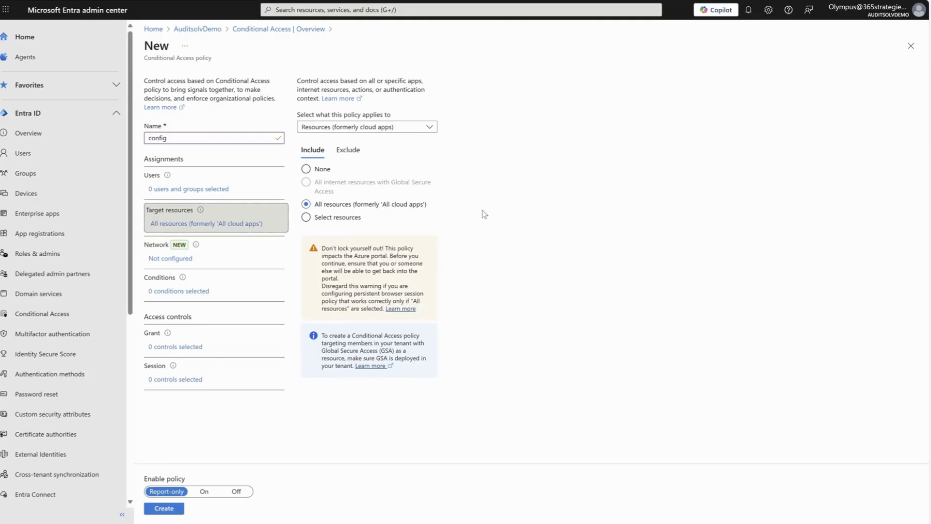
pyautogui.doubleClick(348, 151)
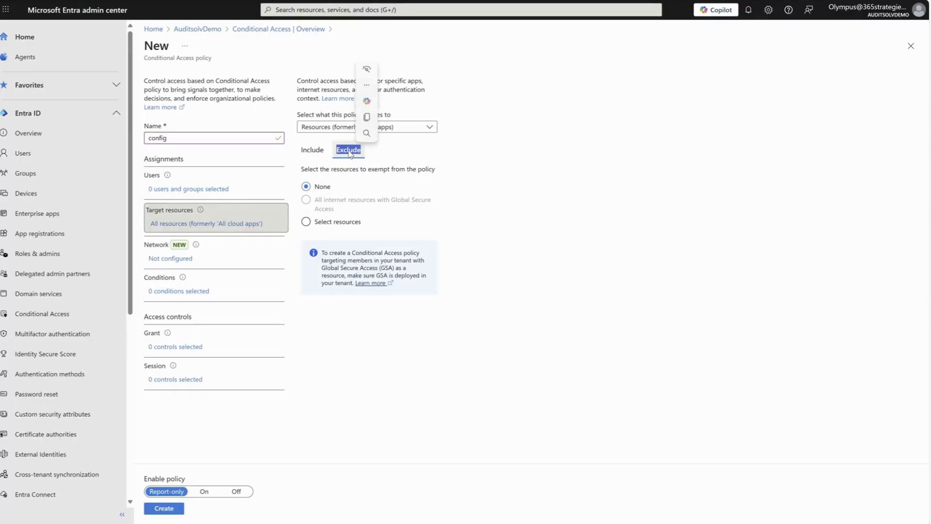
pyautogui.click(306, 222)
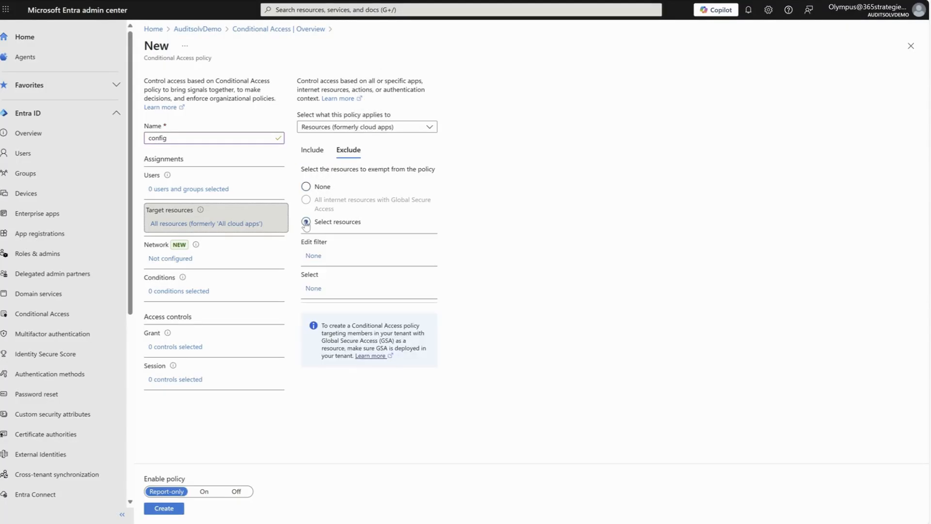
pyautogui.click(312, 150)
pyautogui.click(345, 151)
pyautogui.click(313, 150)
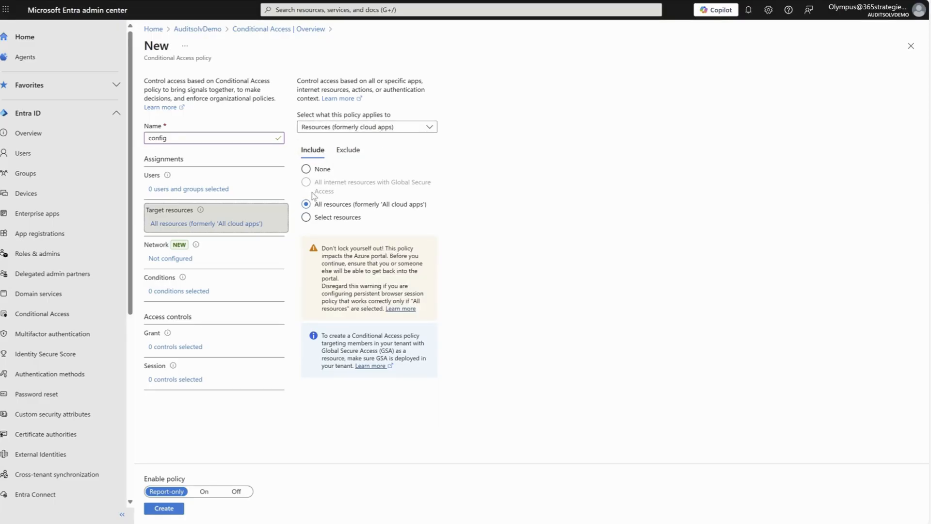
# Try targeting User actions with Register or join devices selected, and clear that selection again
pyautogui.click(426, 127)
pyautogui.click(319, 157)
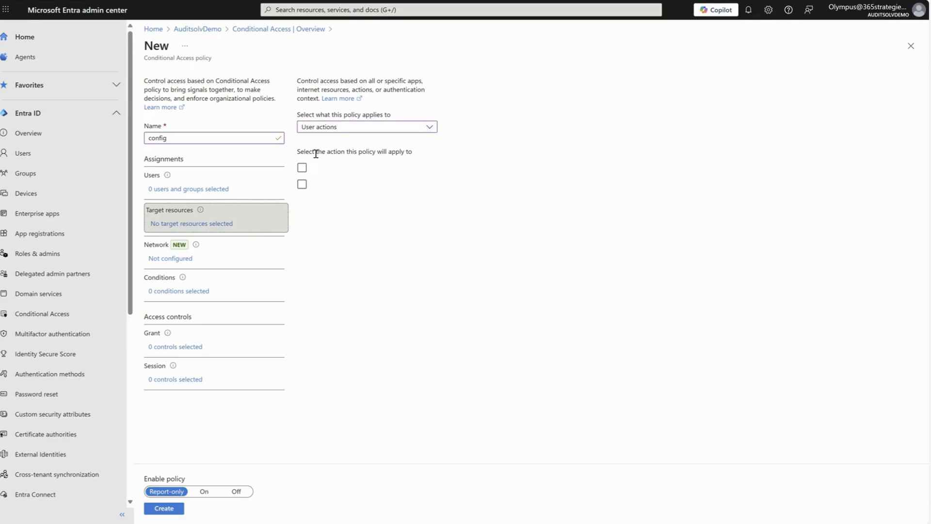
pyautogui.click(352, 172)
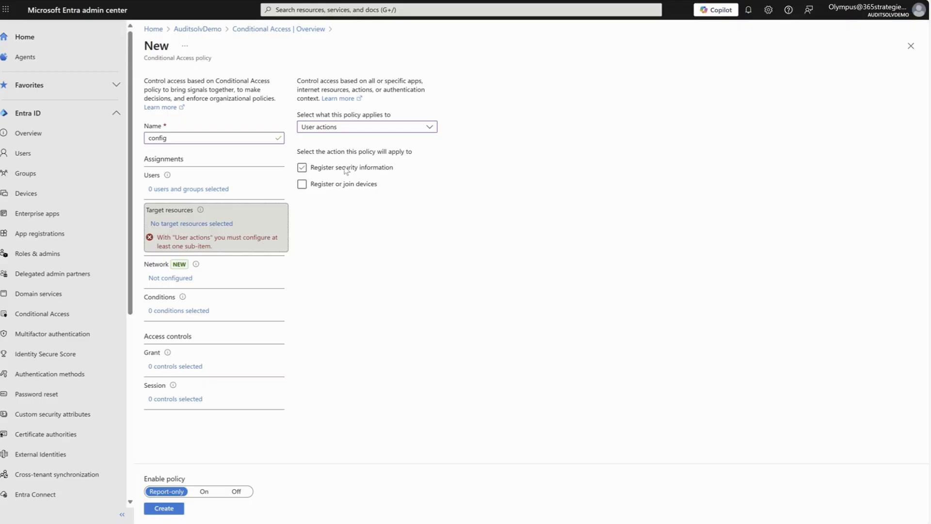
pyautogui.click(315, 185)
pyautogui.click(302, 185)
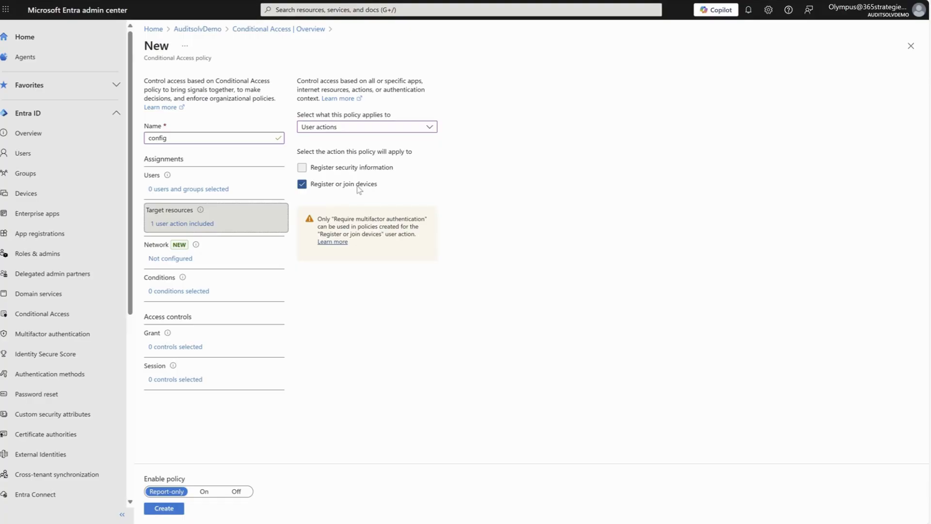
pyautogui.click(302, 185)
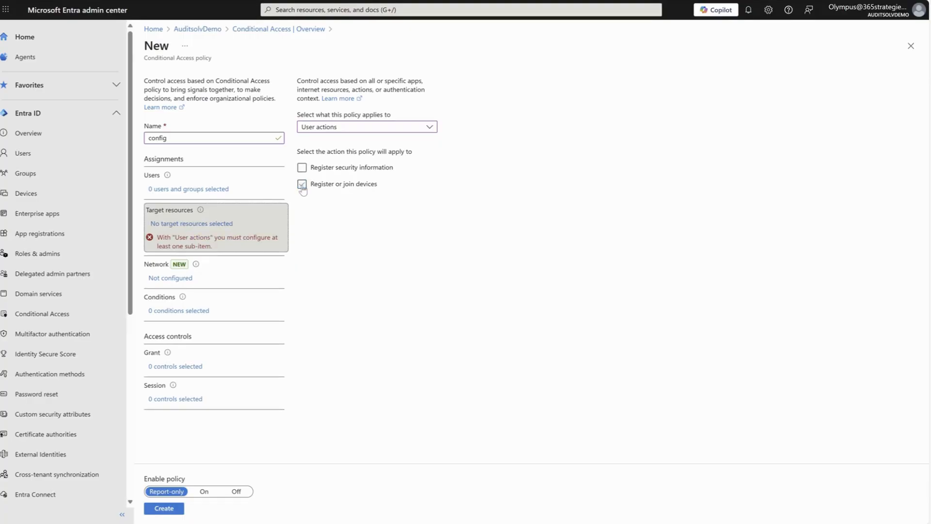
# View the Authentication context target option and return the policy's target type to Resources (formerly cloud apps)
pyautogui.click(341, 129)
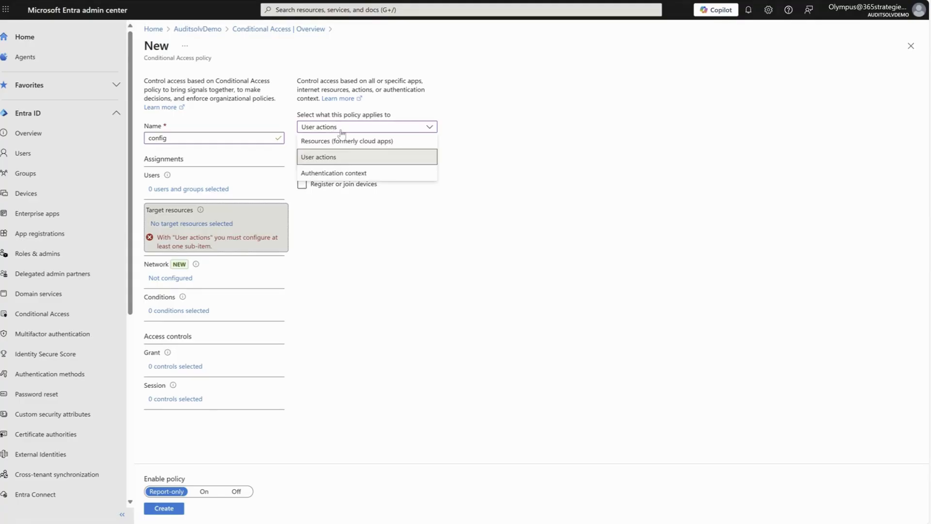
pyautogui.click(330, 172)
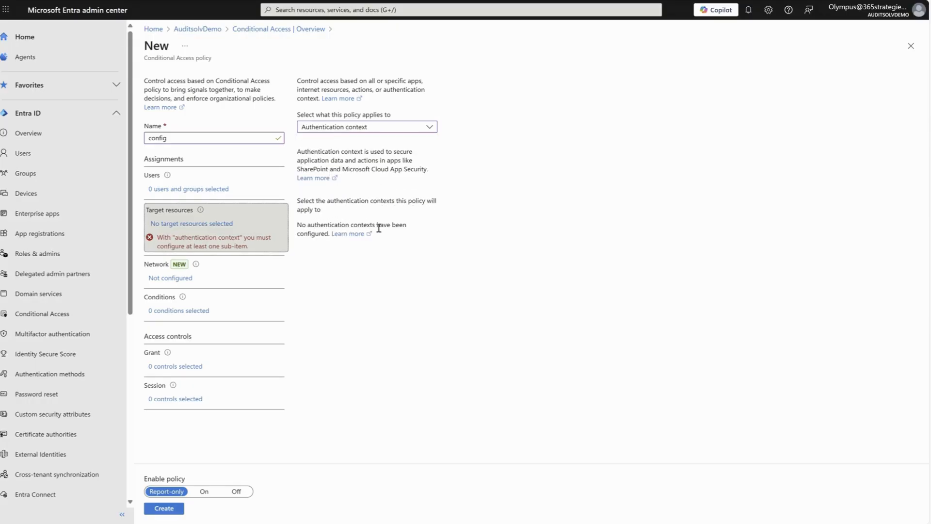
pyautogui.click(373, 135)
pyautogui.click(365, 139)
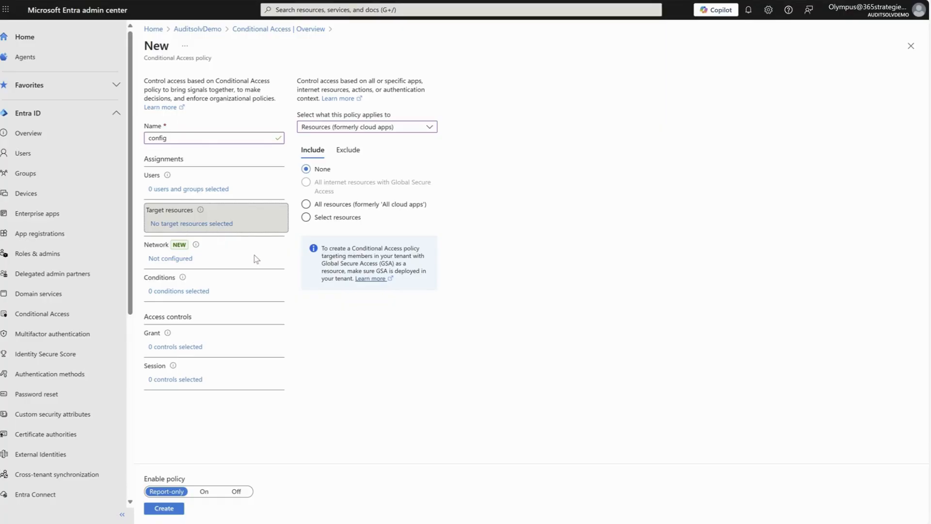
# Try the Network assignment with Selected networks and locations, viewing the named locations without choosing any, and set Configure back to No
pyautogui.click(184, 259)
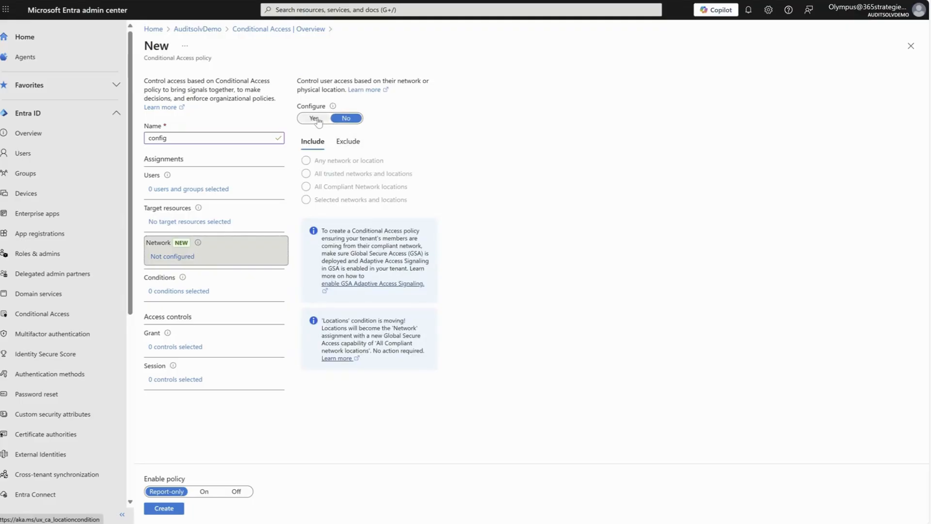
pyautogui.click(314, 118)
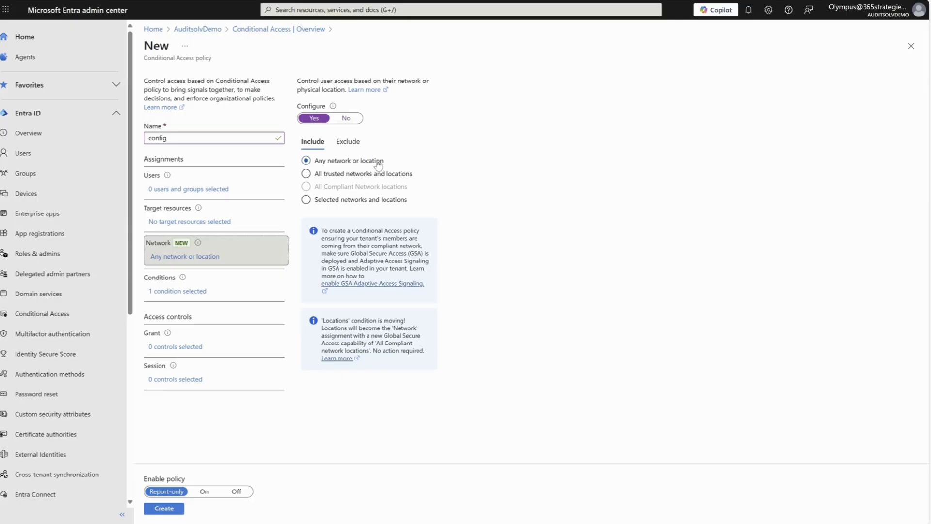
pyautogui.click(319, 178)
pyautogui.click(324, 200)
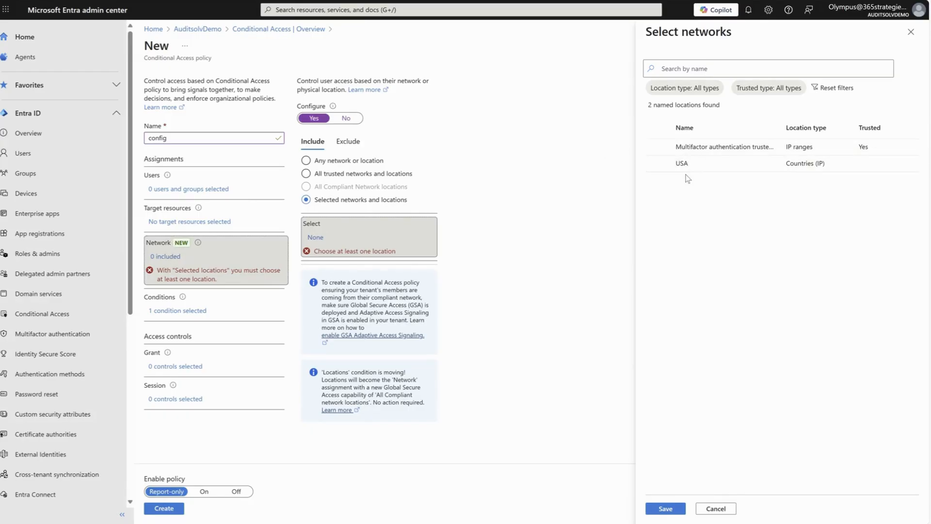
pyautogui.click(911, 32)
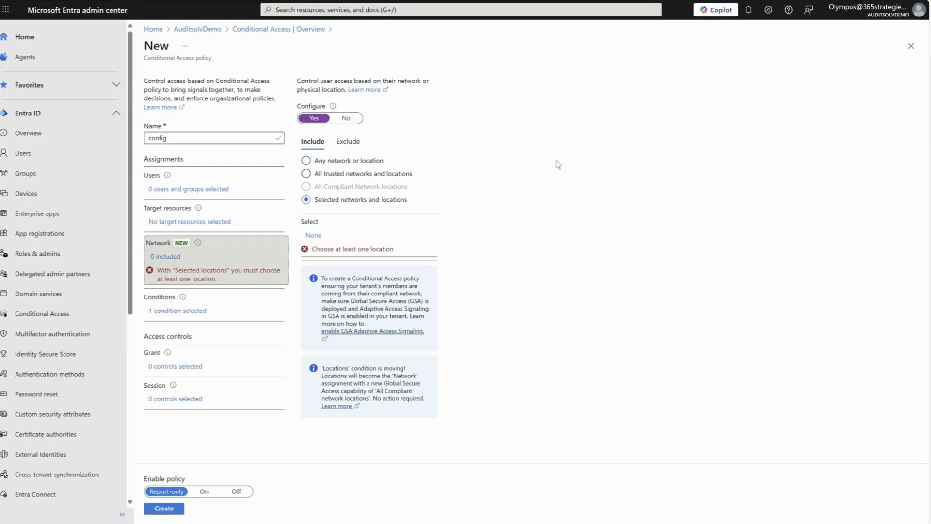
pyautogui.click(308, 161)
pyautogui.click(346, 119)
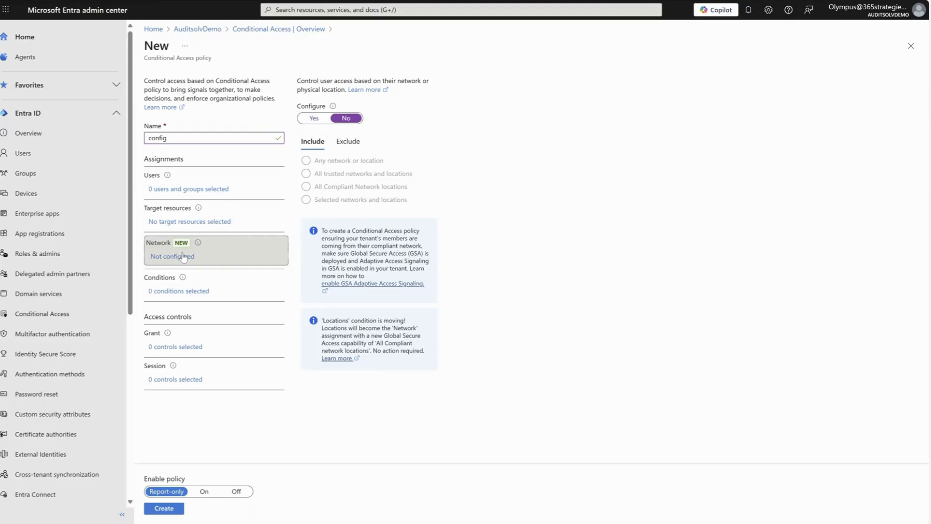
# Try the User risk condition with the High and Medium levels, and discard the edits
pyautogui.click(181, 293)
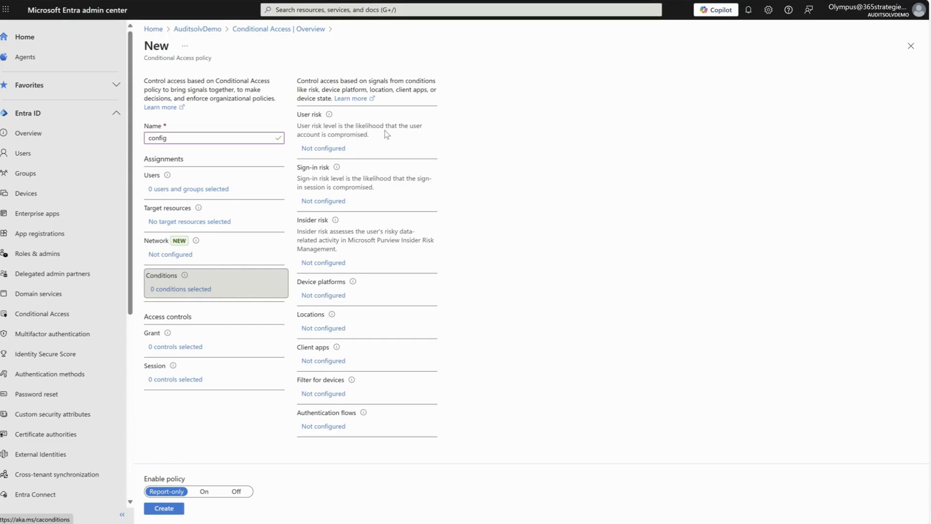
pyautogui.click(332, 150)
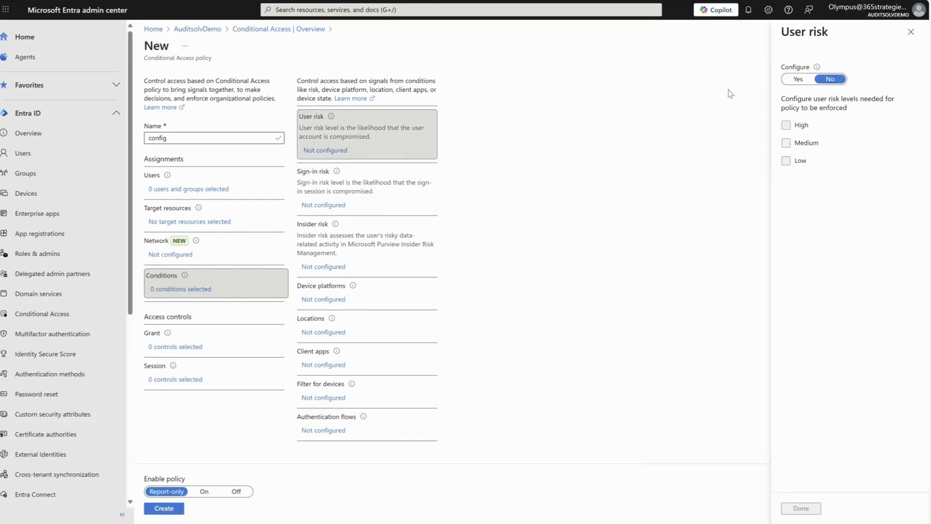
pyautogui.click(797, 79)
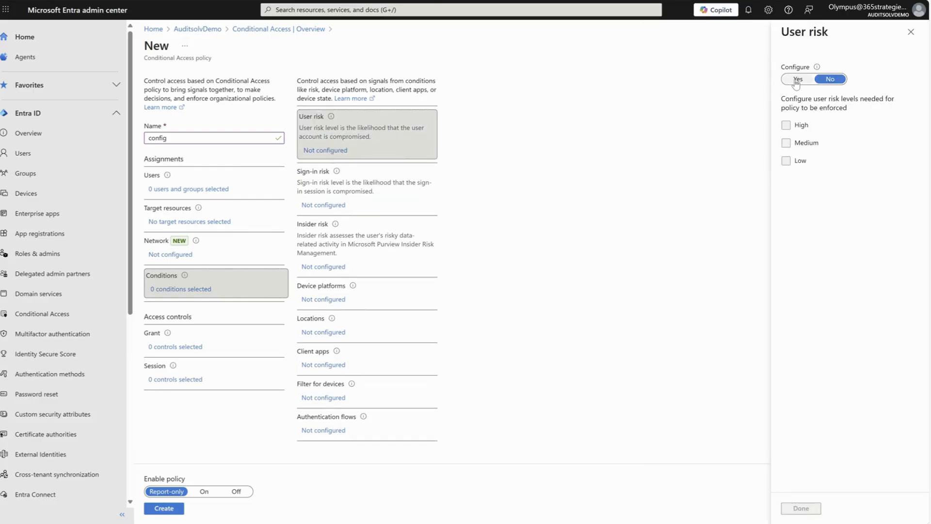
pyautogui.click(786, 143)
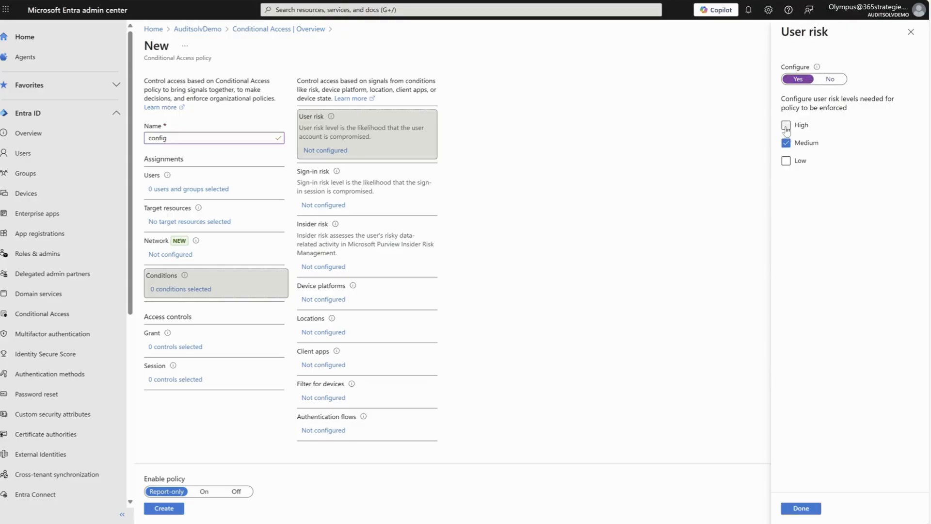
pyautogui.click(786, 126)
pyautogui.click(786, 144)
pyautogui.click(786, 126)
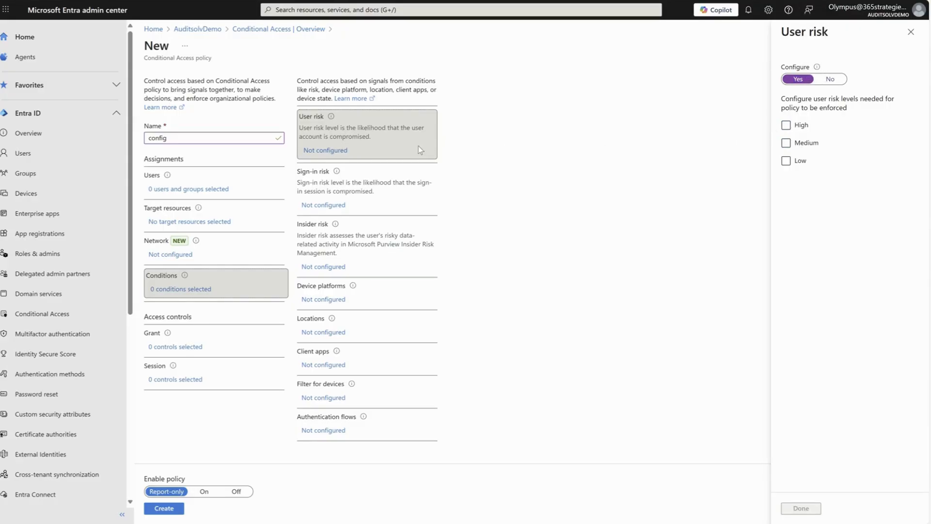
pyautogui.click(838, 78)
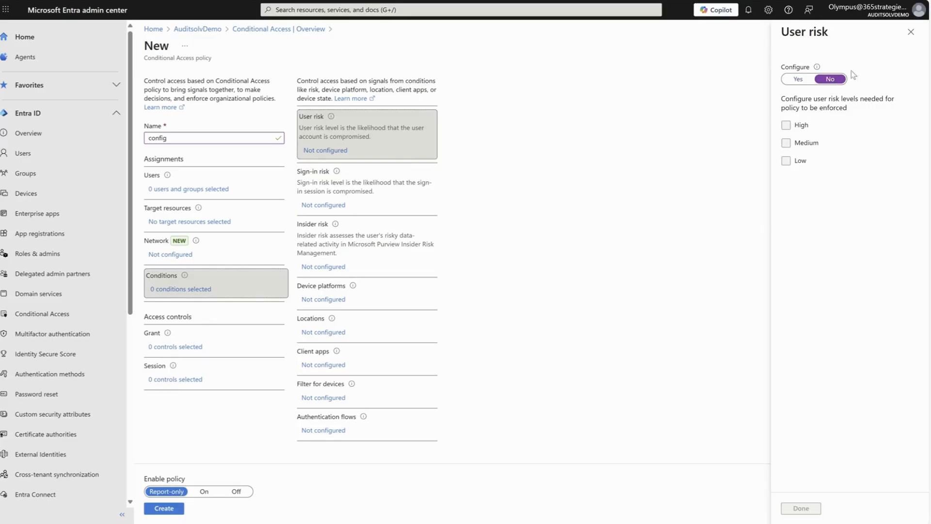
pyautogui.click(911, 32)
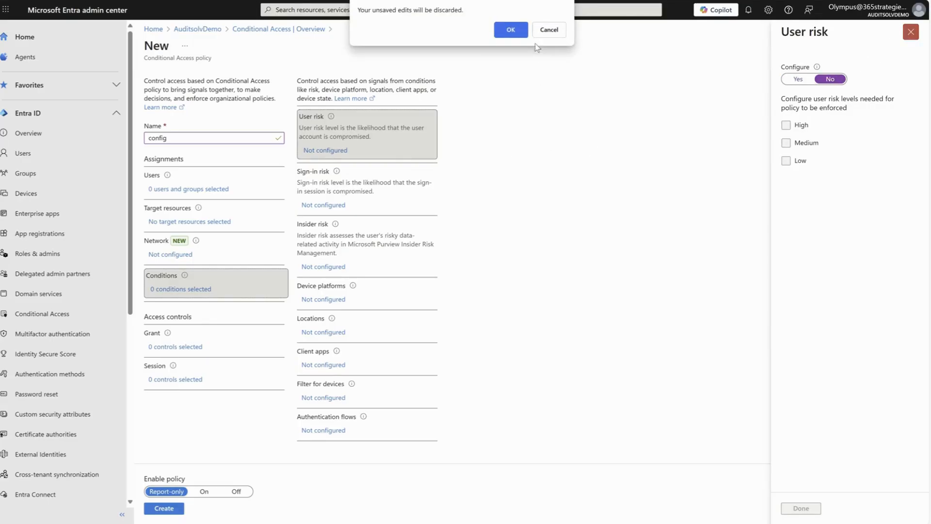
pyautogui.click(512, 30)
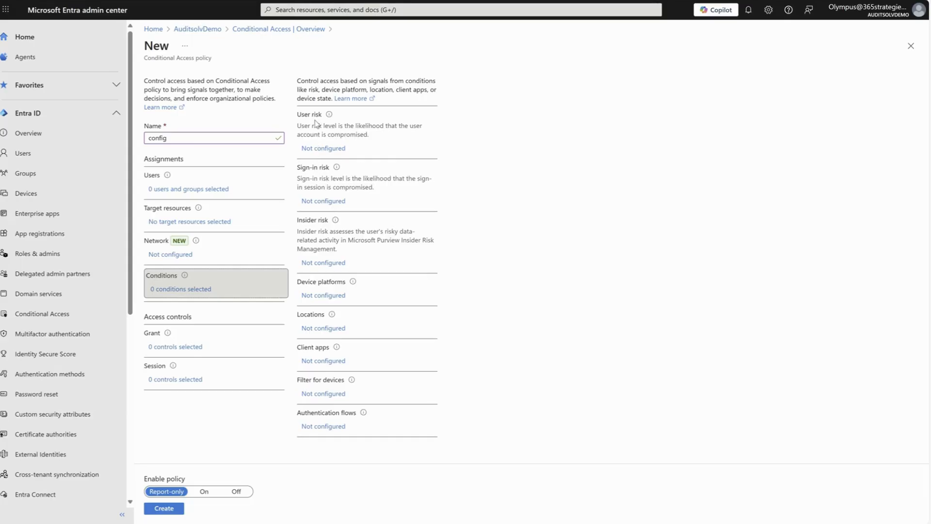
# Try enabling the Sign-in risk condition and its risk levels, and discard the edits
pyautogui.click(318, 201)
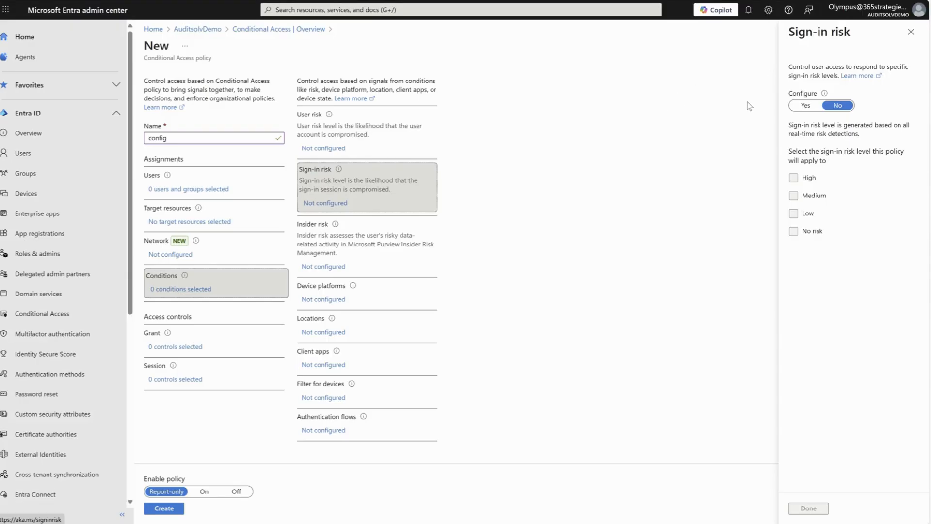
pyautogui.click(802, 105)
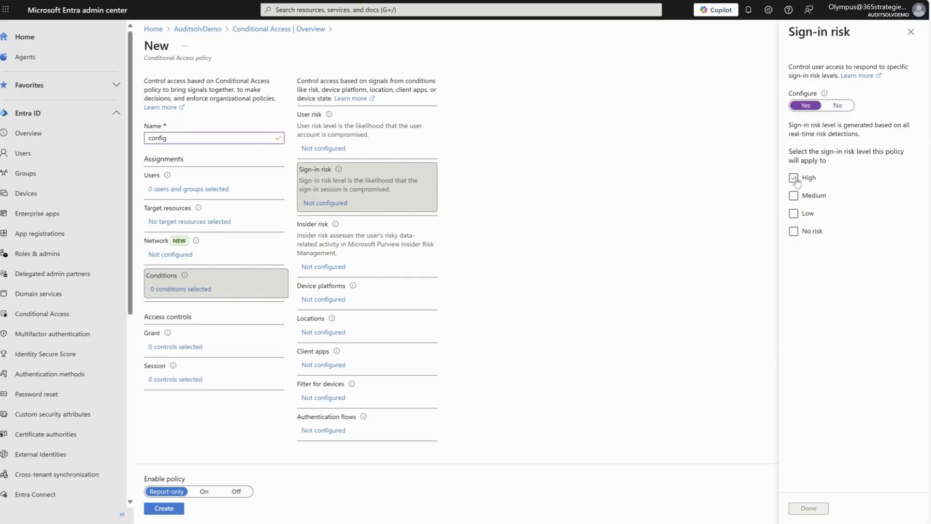
pyautogui.click(794, 196)
pyautogui.click(838, 106)
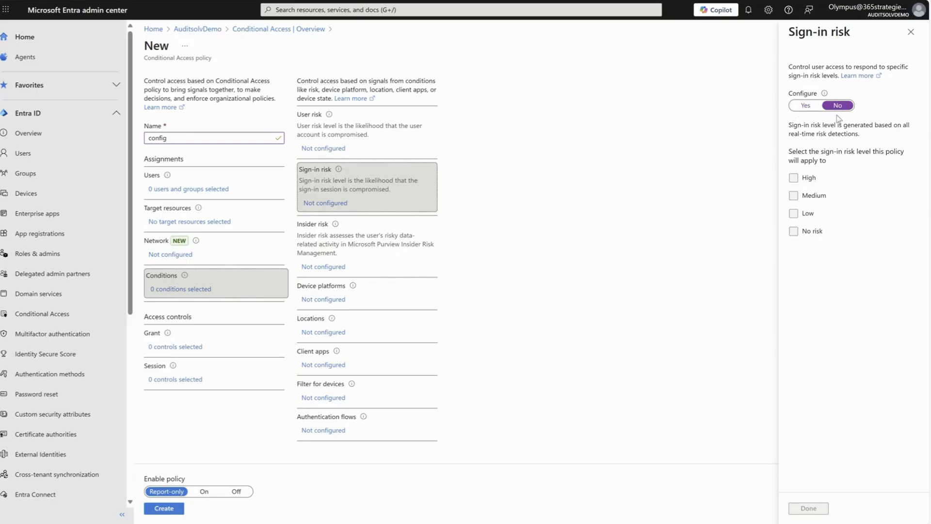
pyautogui.click(911, 32)
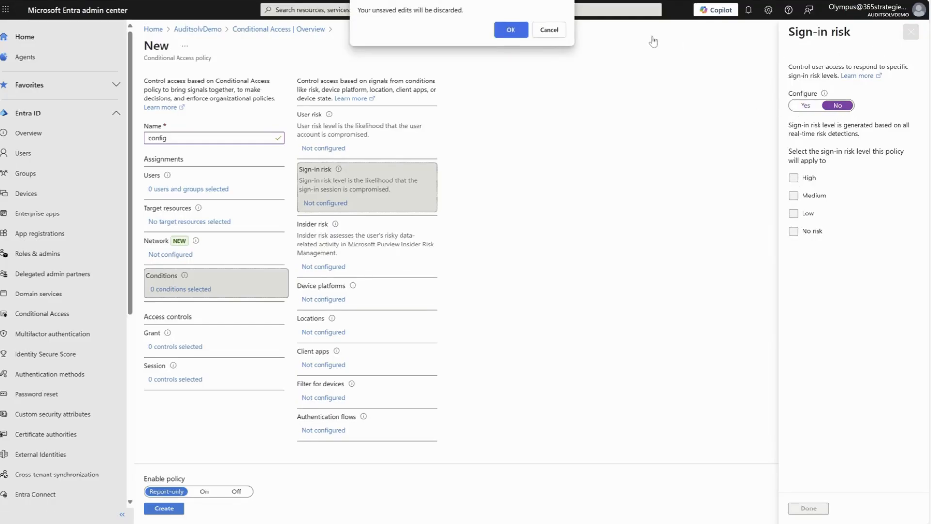
pyautogui.click(528, 33)
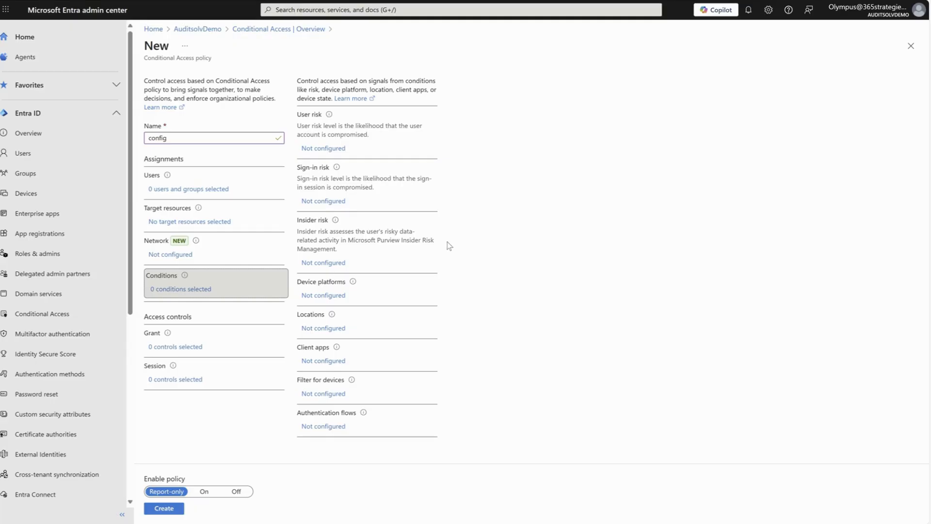
# Examine the settings of the Device platforms, Locations, Client apps and Filter for devices conditions without configuring them
pyautogui.click(319, 298)
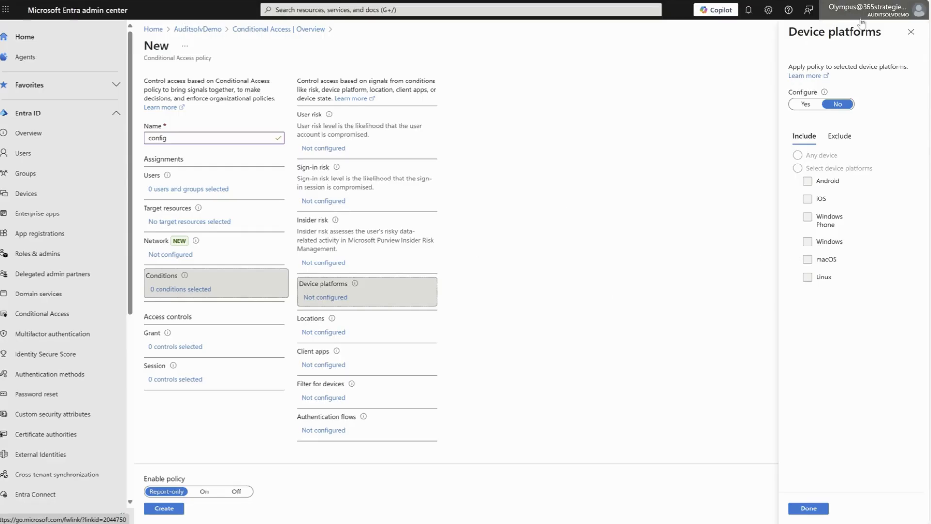
pyautogui.click(912, 33)
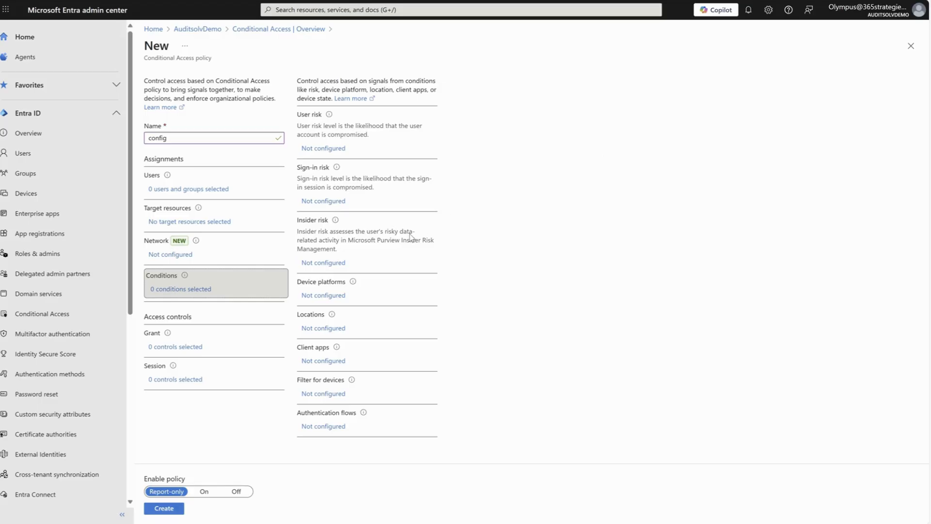
pyautogui.click(325, 330)
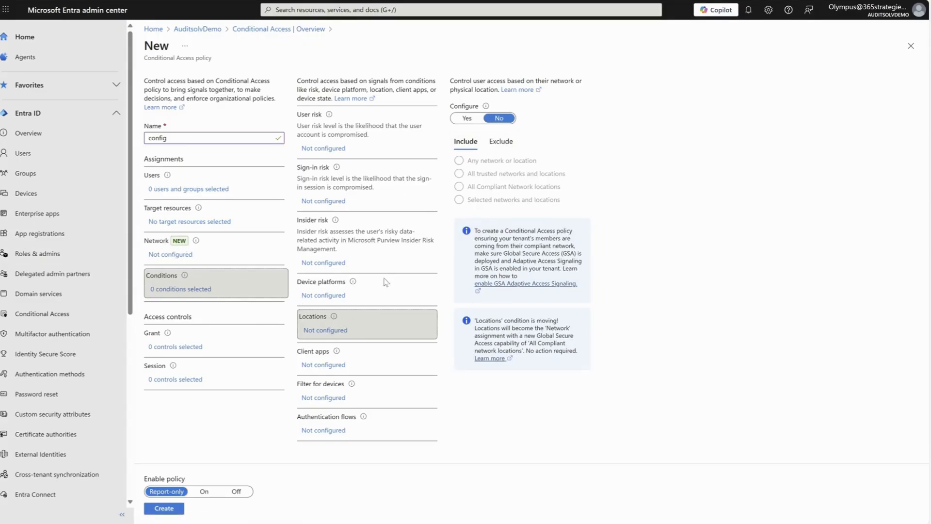
pyautogui.click(324, 364)
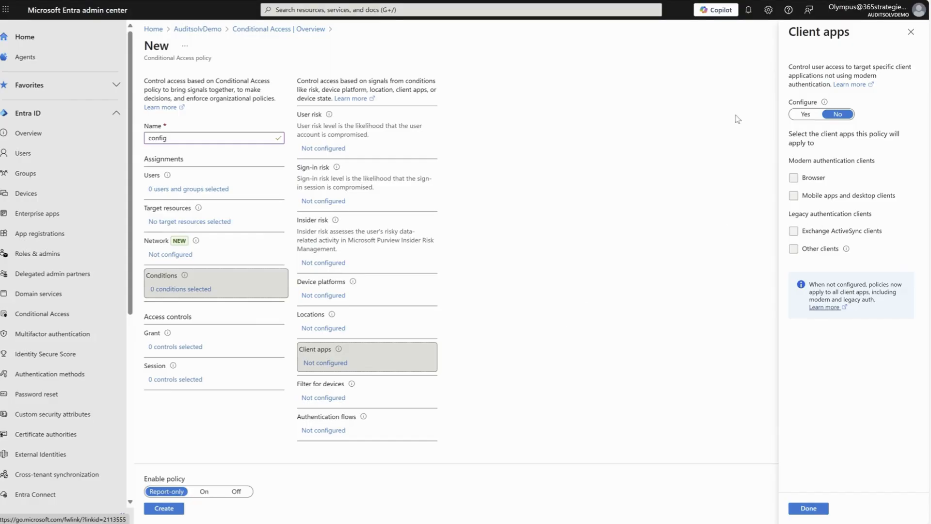
pyautogui.click(911, 32)
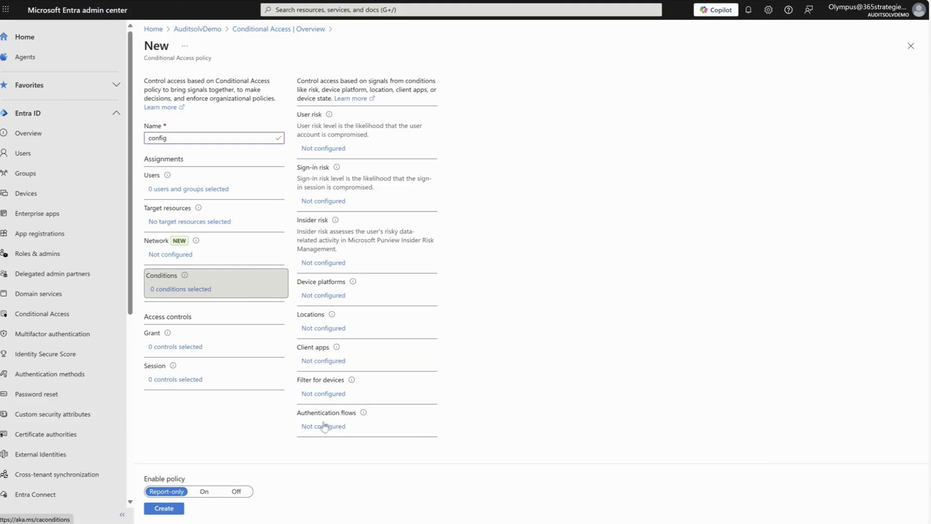
pyautogui.click(324, 394)
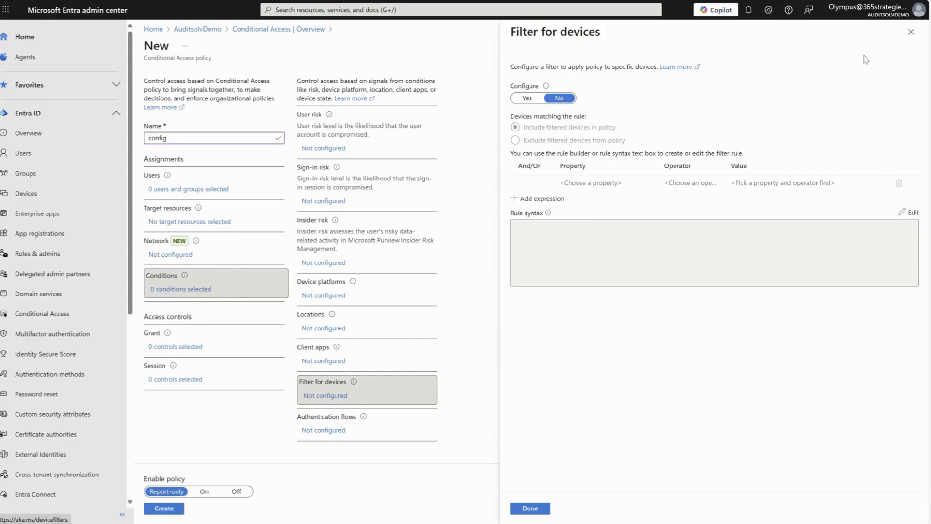
pyautogui.click(911, 32)
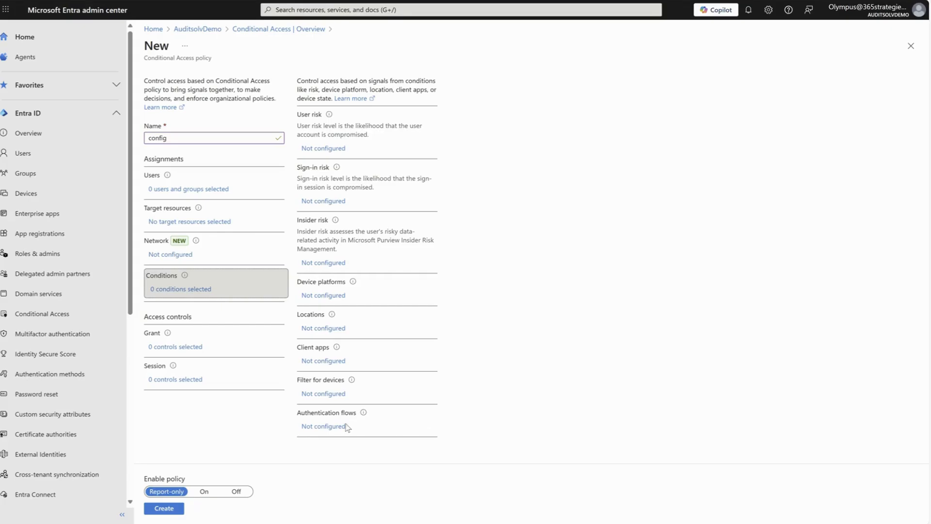
# Try enabling the Authentication flows condition with the Authentication transfer method, and set Configure back to No
pyautogui.click(324, 427)
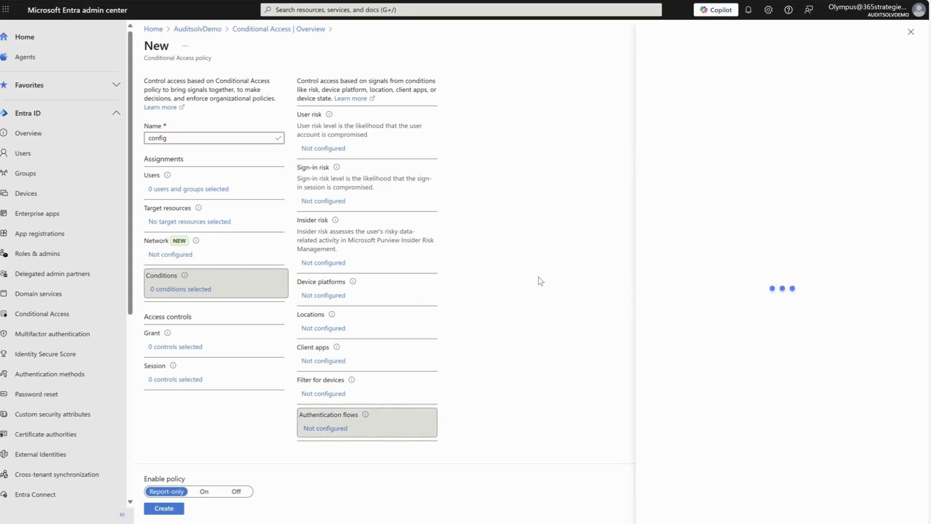
pyautogui.click(791, 121)
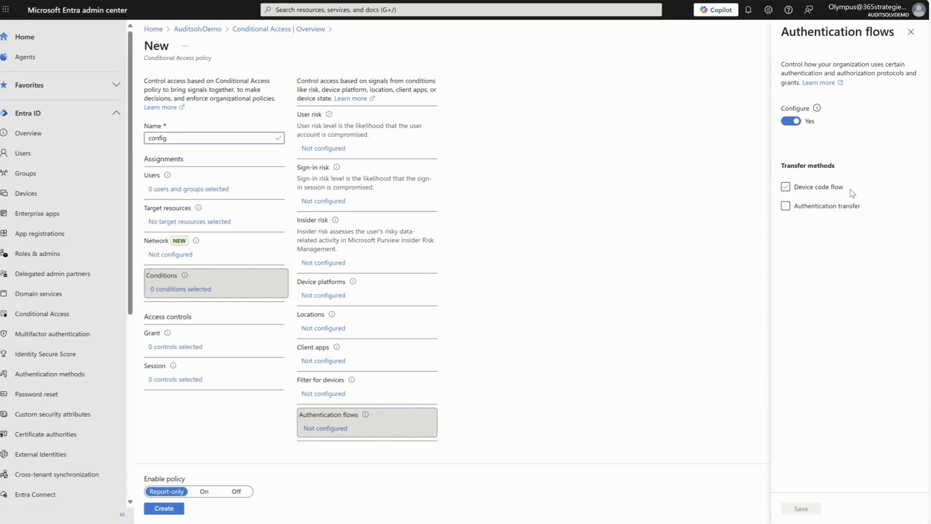
pyautogui.click(838, 208)
pyautogui.click(844, 207)
pyautogui.click(791, 121)
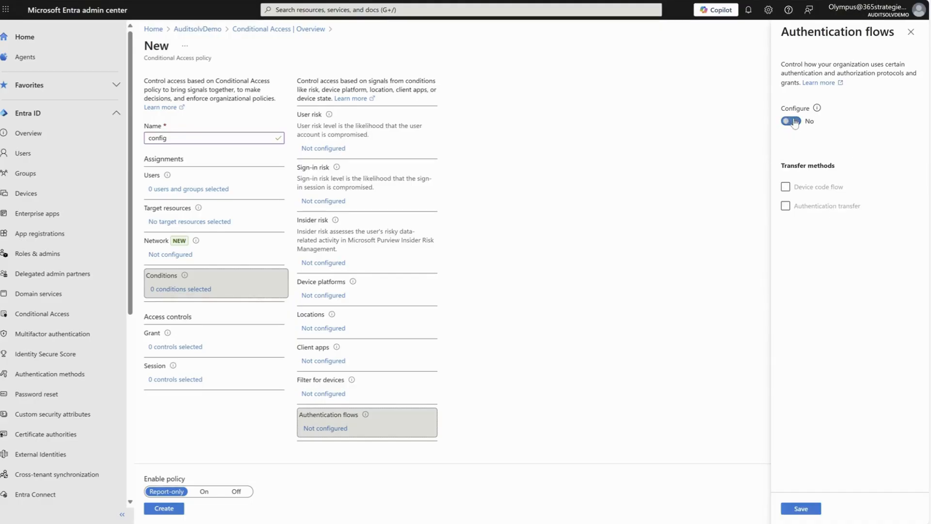
# Try the Require multifactor authentication and Require authentication strength grant controls, review the available strengths, and clear both controls
pyautogui.click(911, 32)
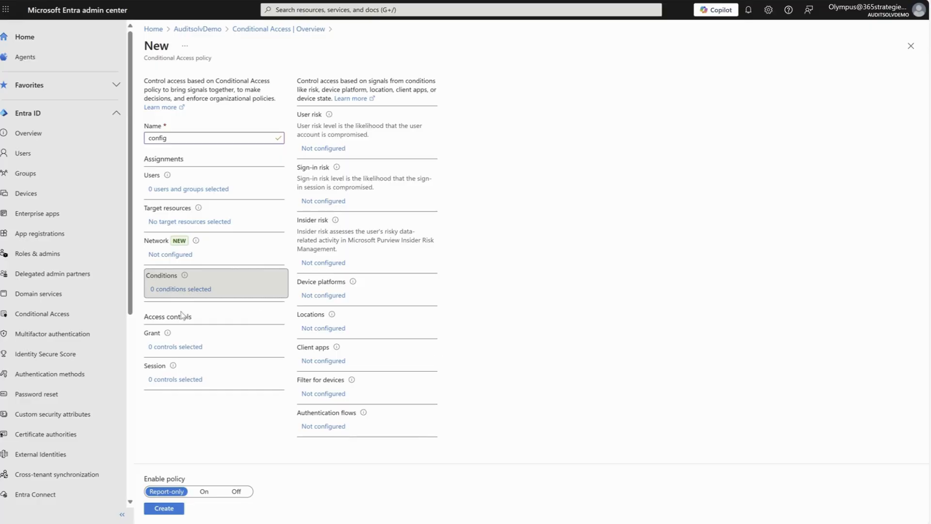
pyautogui.click(178, 347)
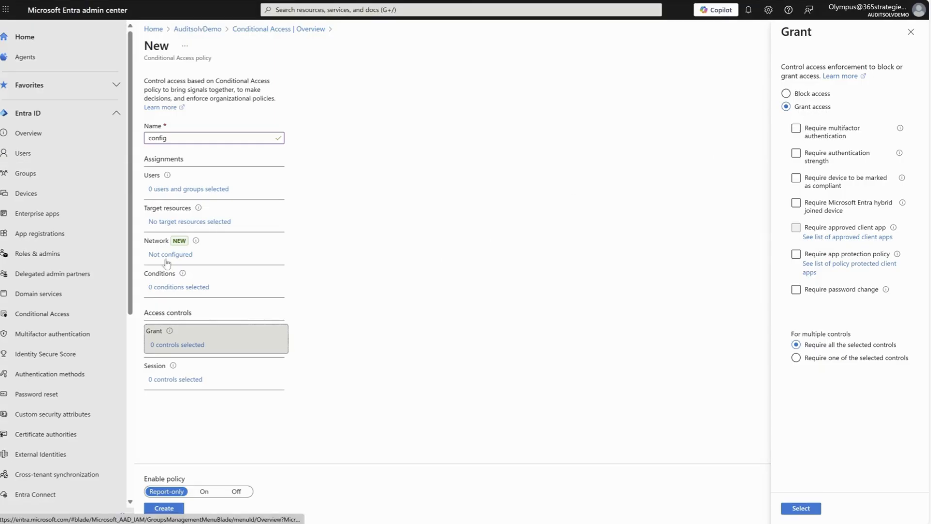
pyautogui.click(795, 131)
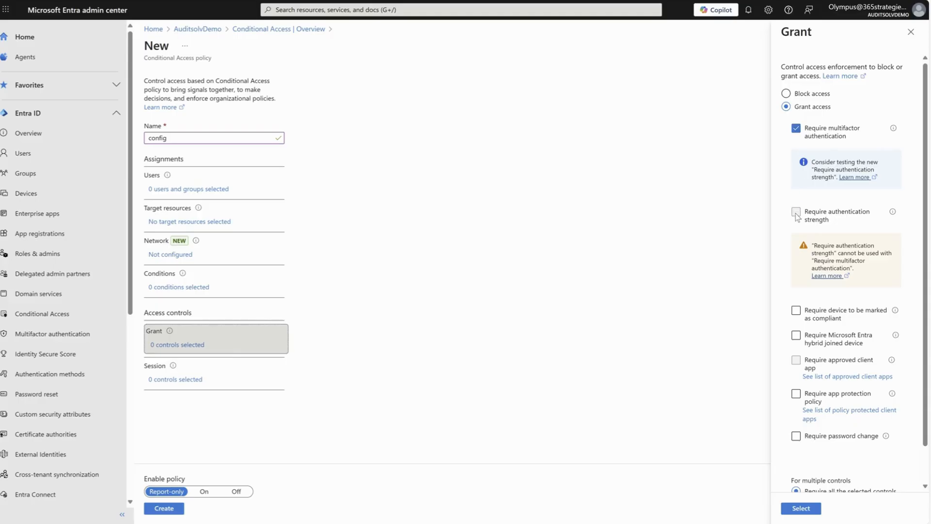
pyautogui.click(796, 128)
pyautogui.click(798, 156)
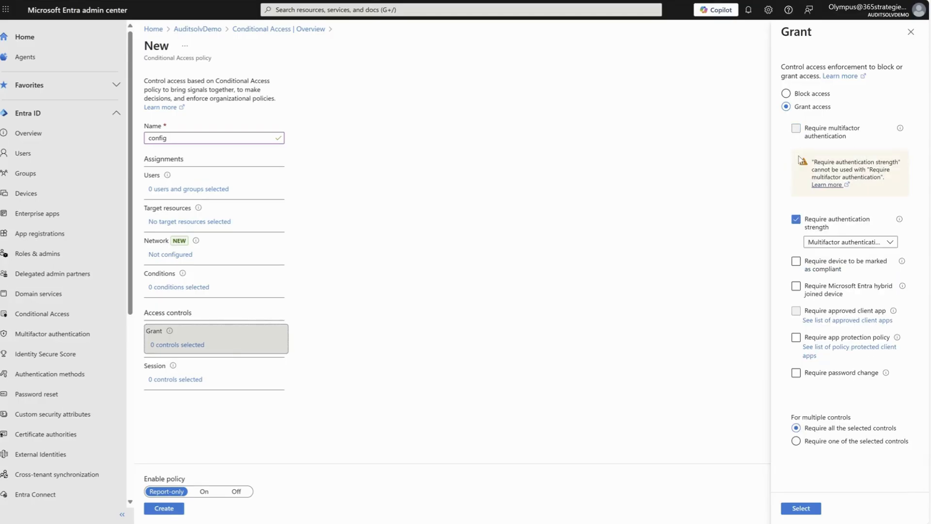
pyautogui.click(846, 243)
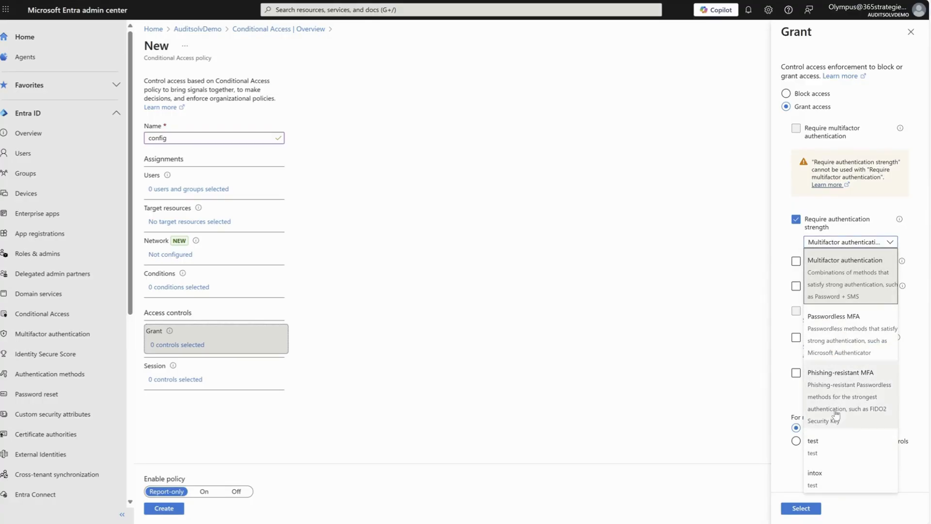
pyautogui.click(782, 203)
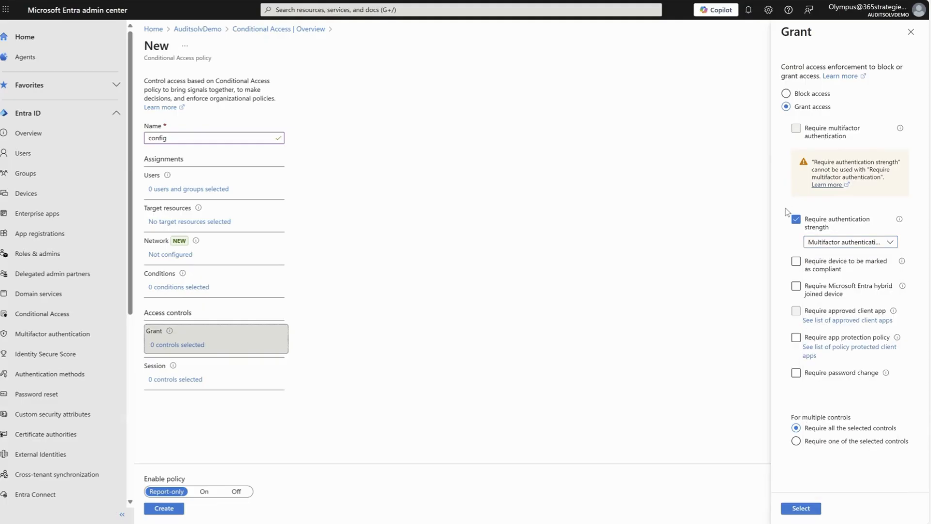
pyautogui.click(796, 220)
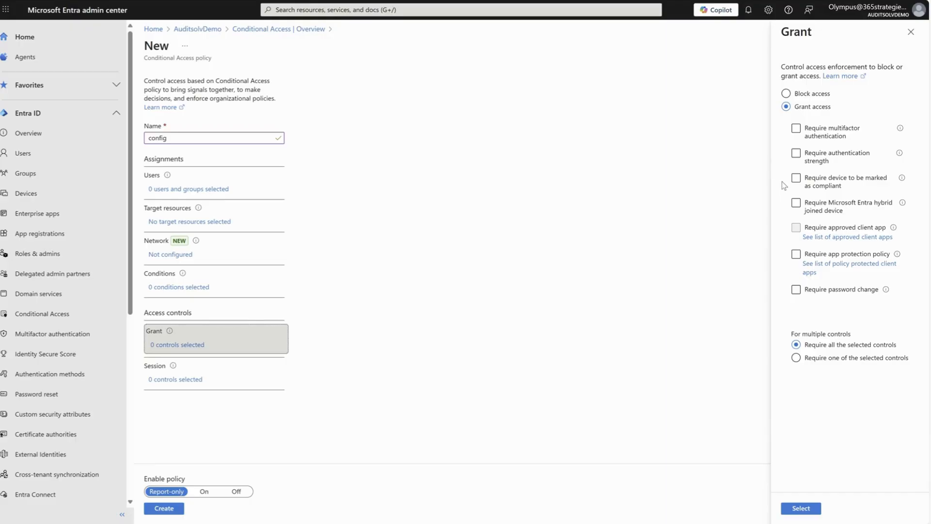
# Try the Require password change grant control and the Require one of the selected controls option, and revert both
pyautogui.click(855, 185)
pyautogui.click(806, 189)
pyautogui.click(796, 293)
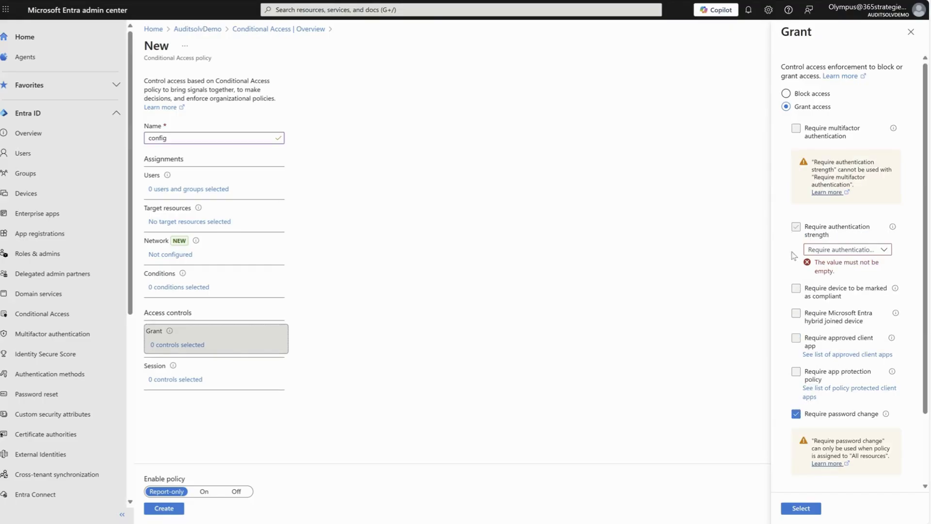
pyautogui.click(796, 414)
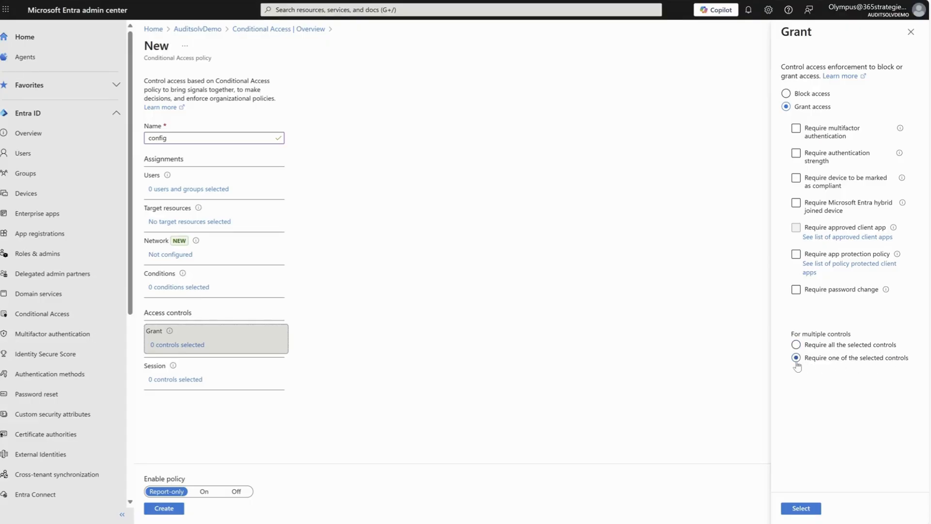
pyautogui.click(844, 211)
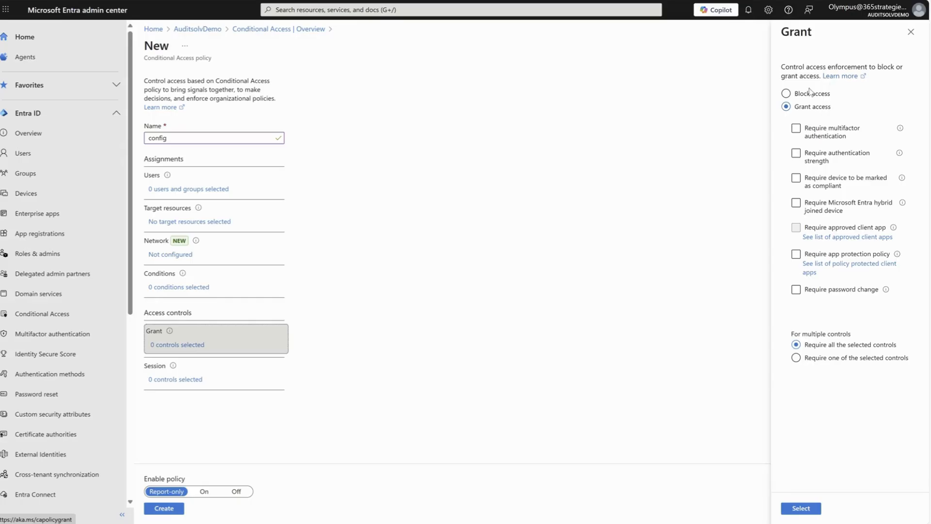
# Try the Block access option in the Grant settings, and discard the edits
pyautogui.click(786, 94)
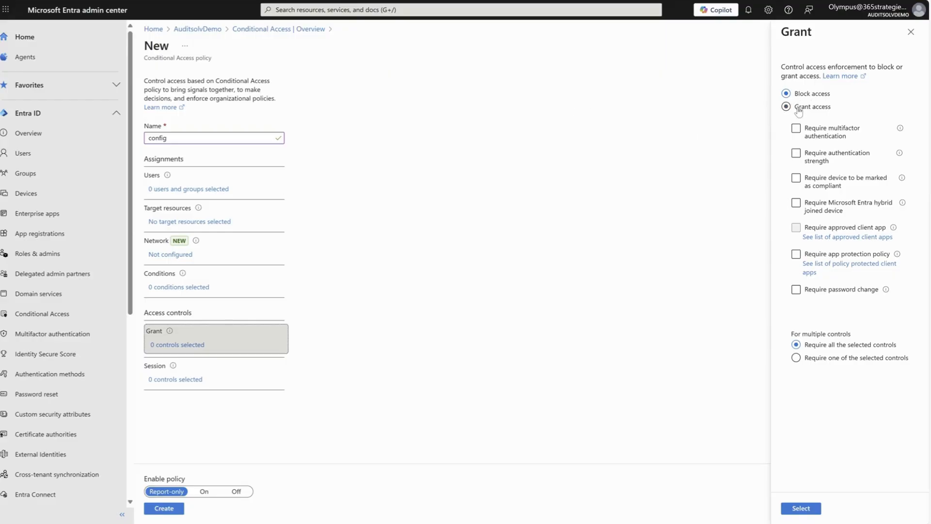
pyautogui.click(911, 31)
pyautogui.click(514, 30)
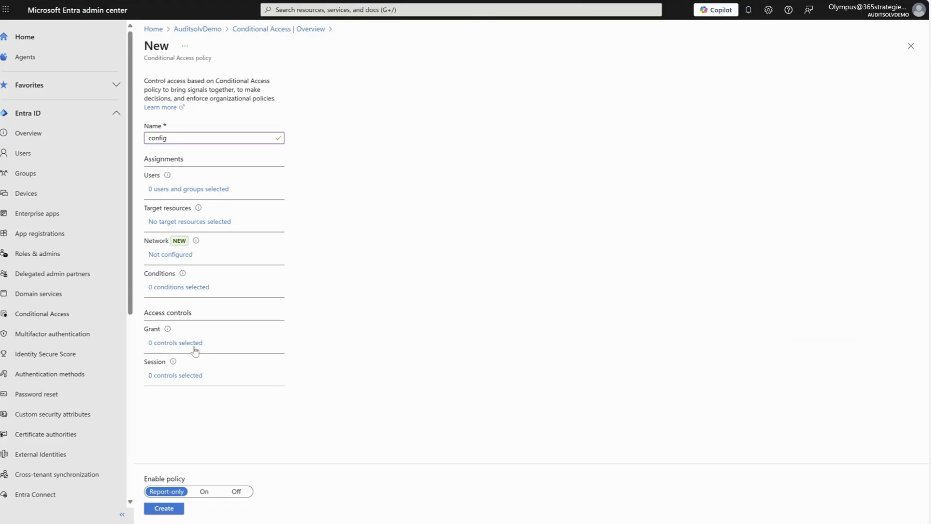
# Try the Sign-in frequency session control, review the other session controls, and leave the Session settings without applying any
pyautogui.click(169, 380)
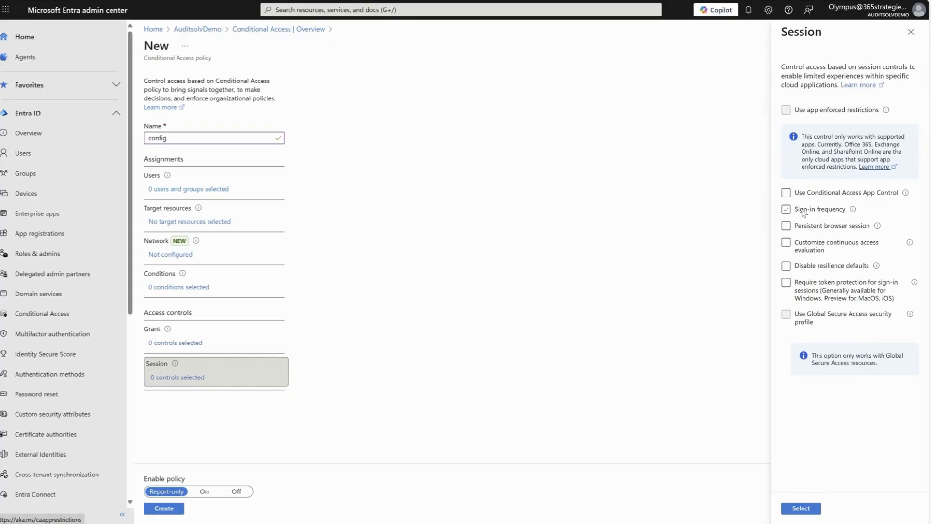
pyautogui.click(786, 210)
pyautogui.click(853, 229)
pyautogui.click(826, 244)
pyautogui.click(911, 32)
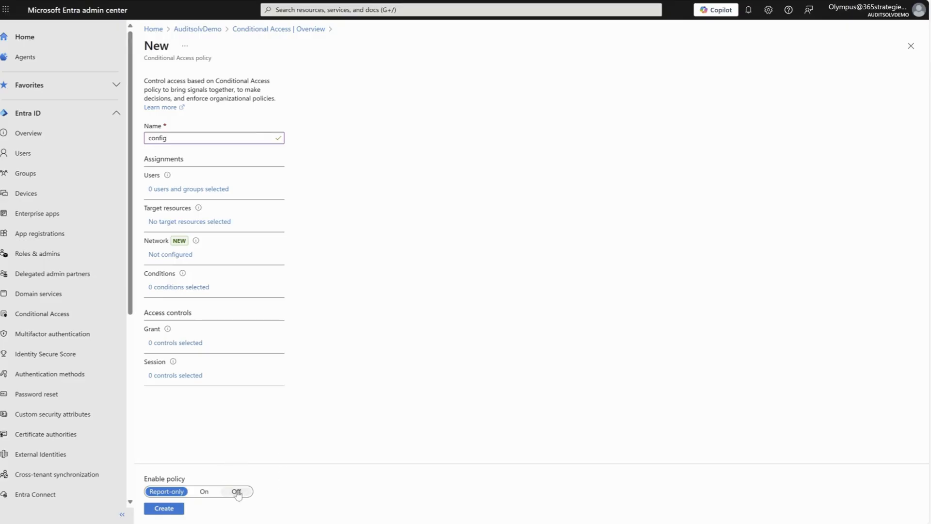
# Try the On and Off states for Enable policy, and set it back to Report-only
pyautogui.click(204, 493)
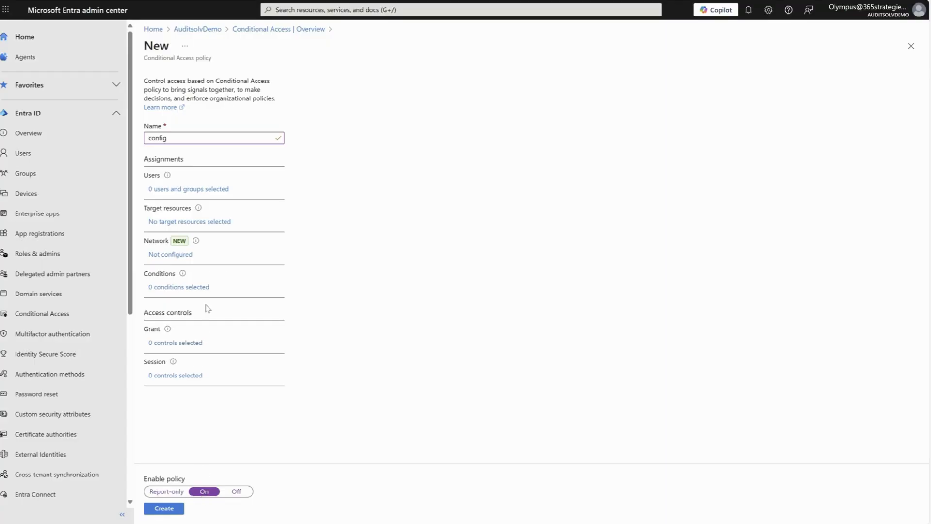
pyautogui.click(237, 491)
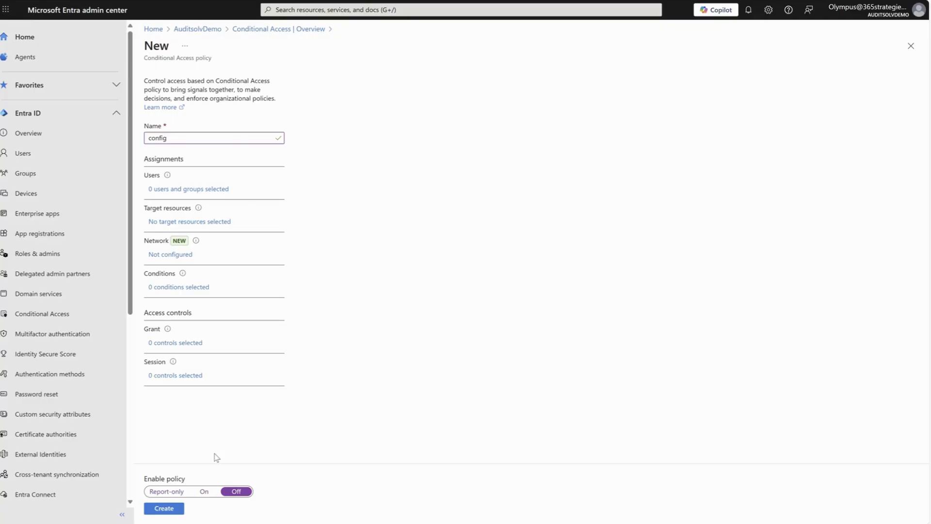
pyautogui.click(166, 492)
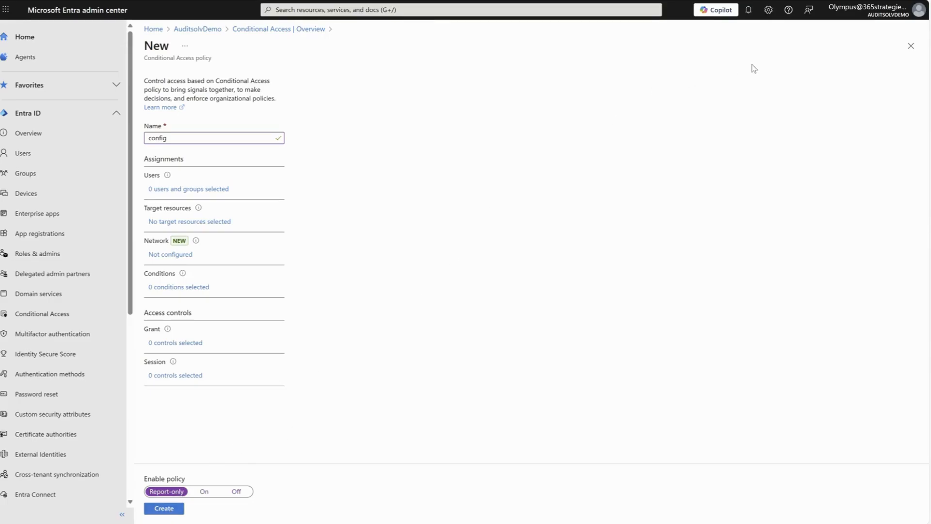
# Discard the unsaved config policy and open the list of Conditional Access policies
pyautogui.click(914, 48)
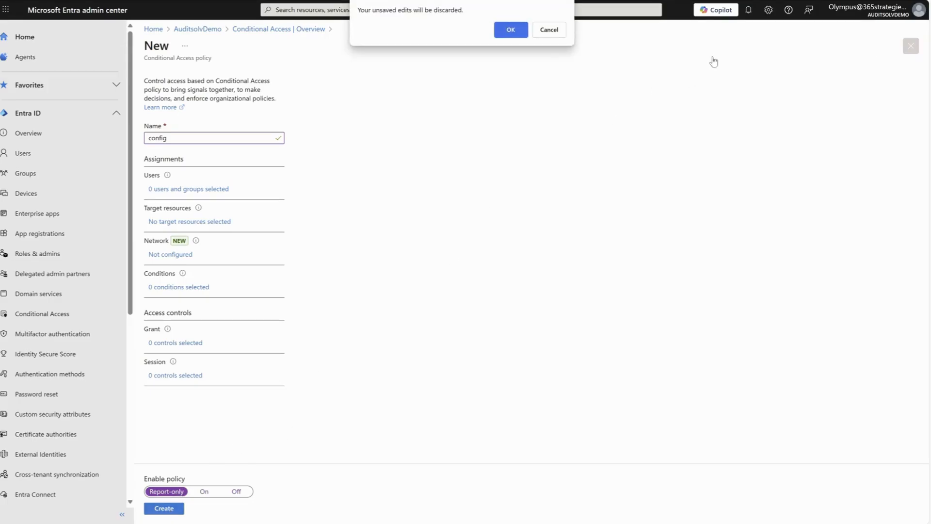
pyautogui.click(511, 29)
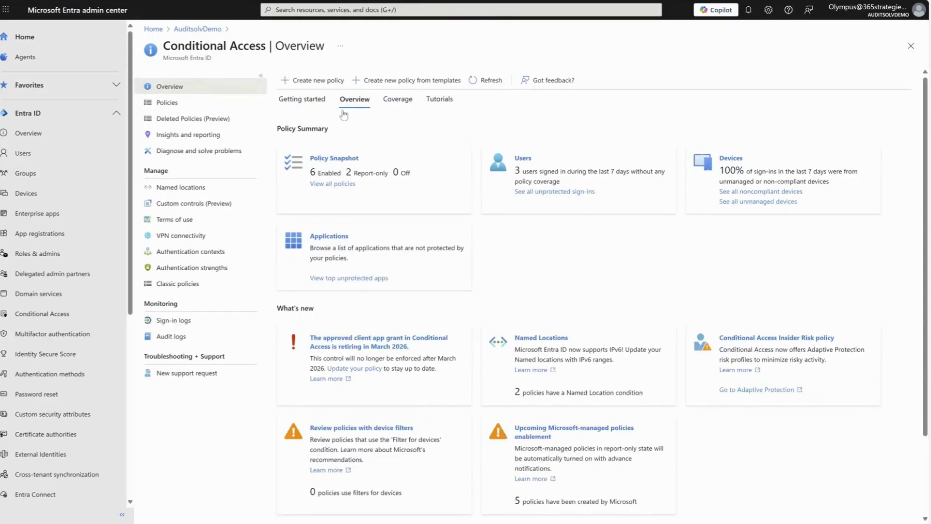
pyautogui.click(163, 104)
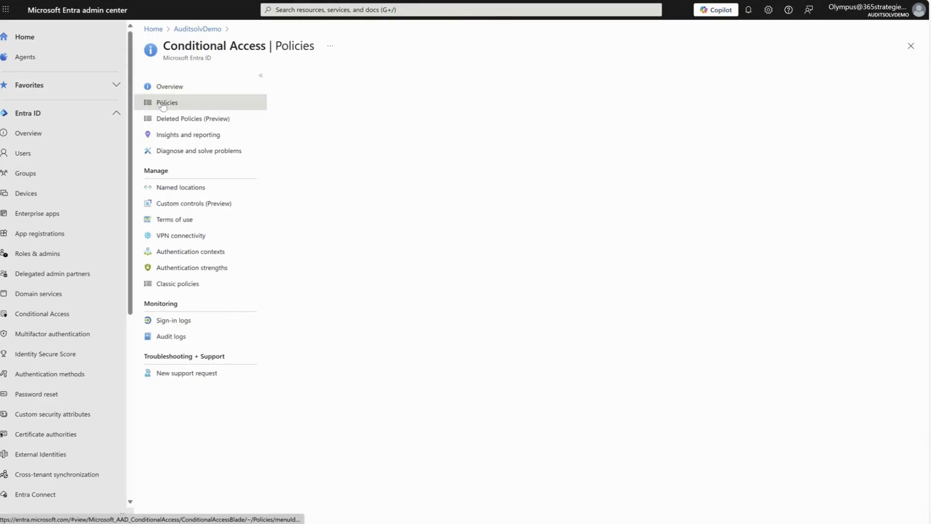